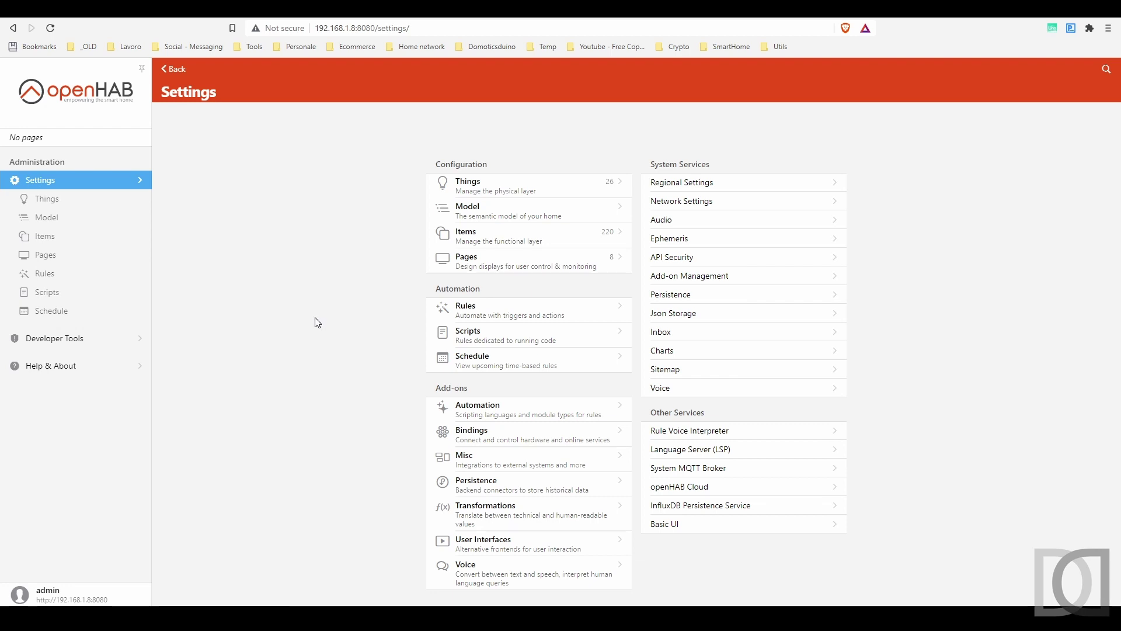
Step: Open the semantic model and show its non-semantic items
left_click(43, 218)
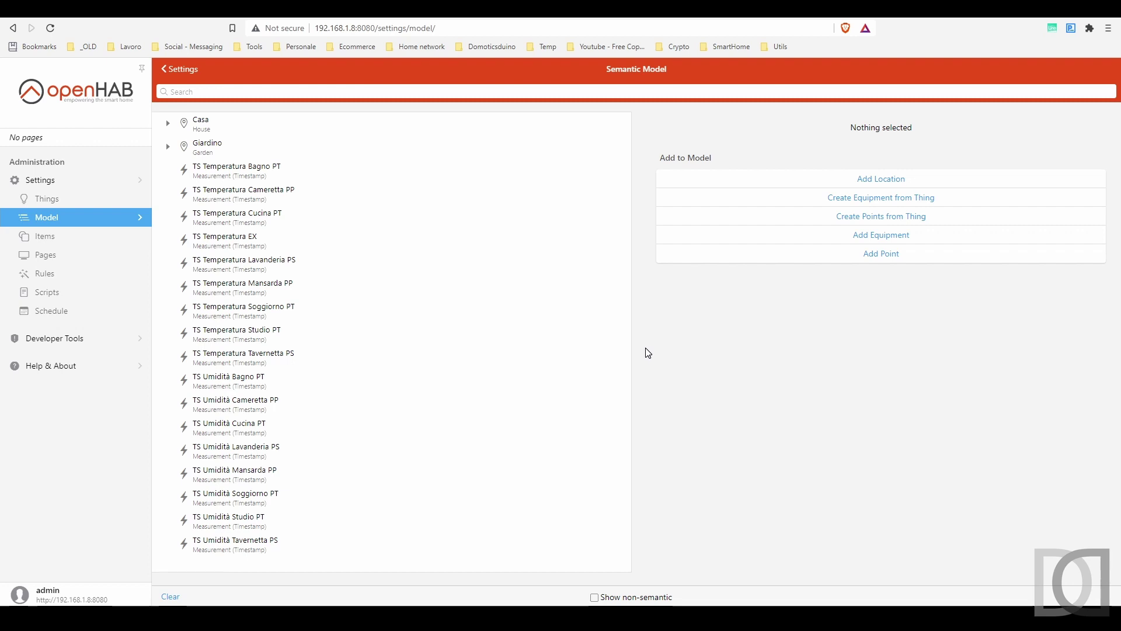
left_click(595, 598)
scroll(418, 338, "down", 3)
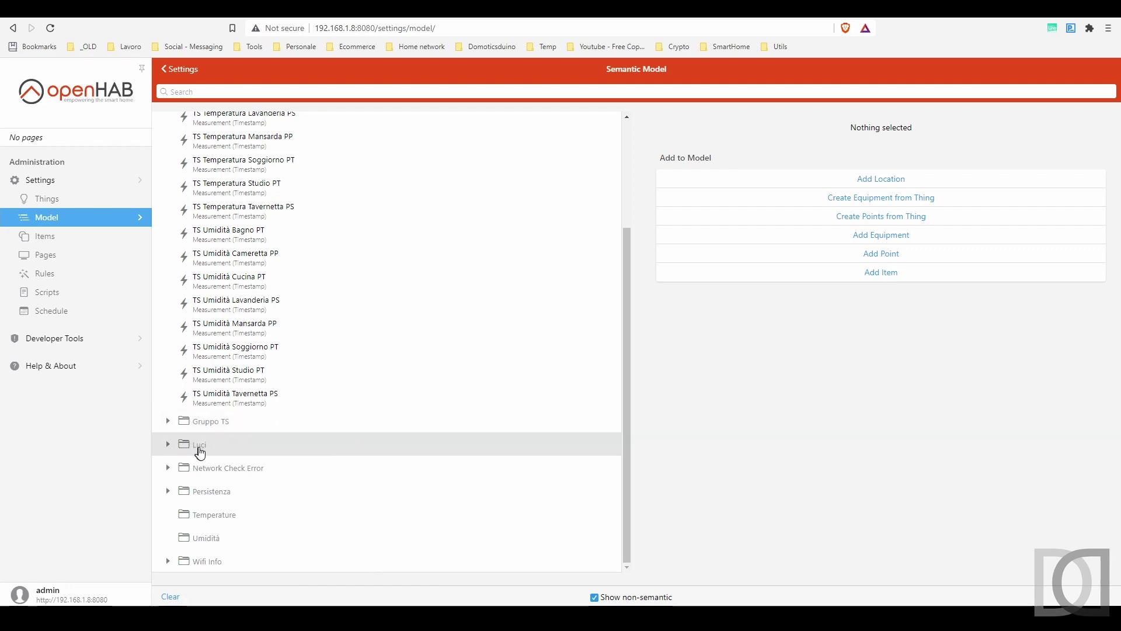
Step: Expand the Luci group and examine the lights in its Luci Automatiche, Luci Esterno and Luci Piano Terra subgroups
left_click(169, 445)
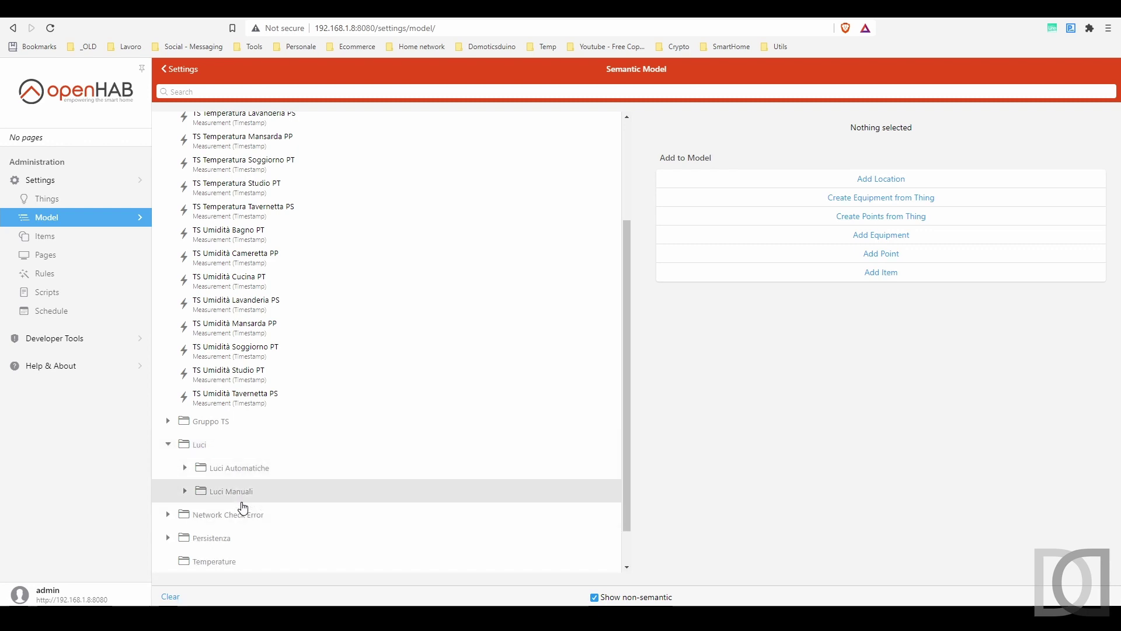
left_click(183, 469)
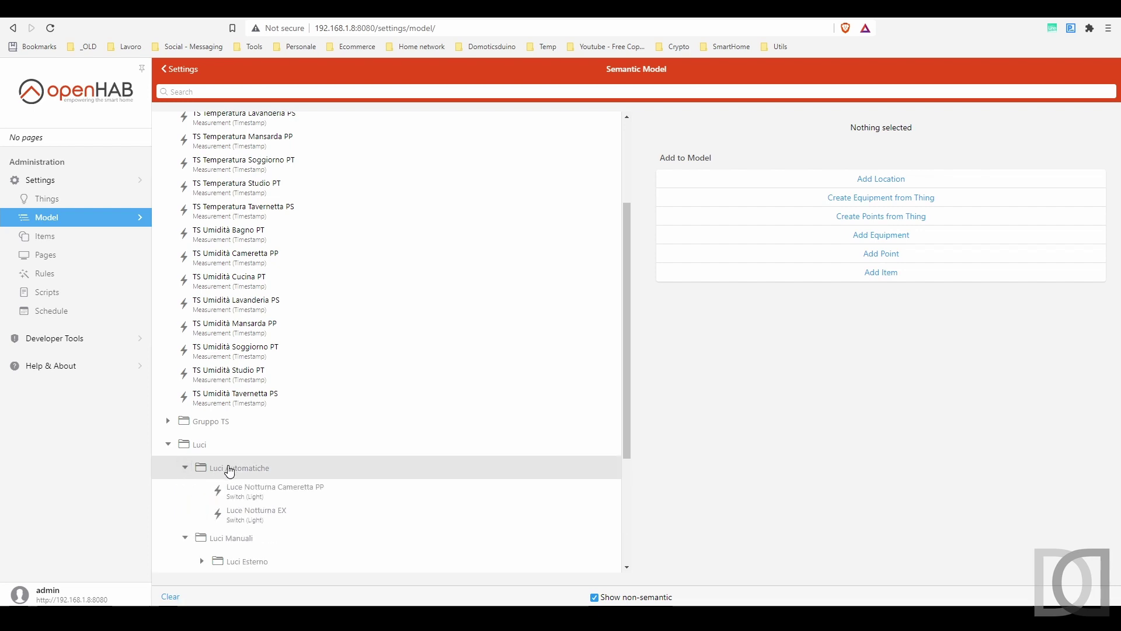
scroll(230, 467, "down", 1)
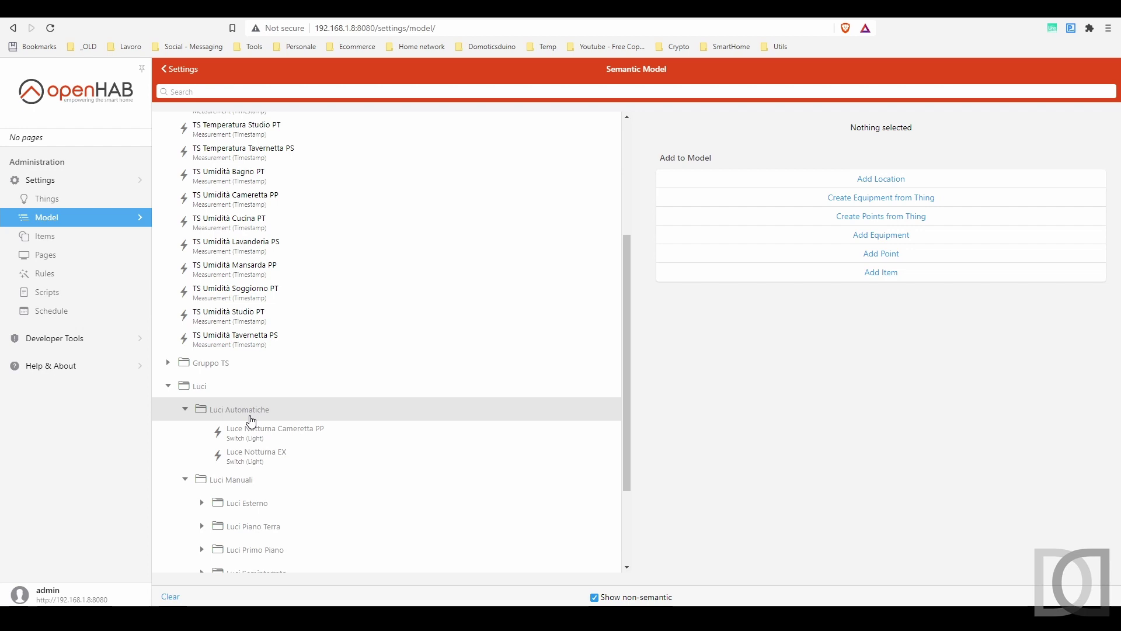
scroll(252, 422, "down", 1)
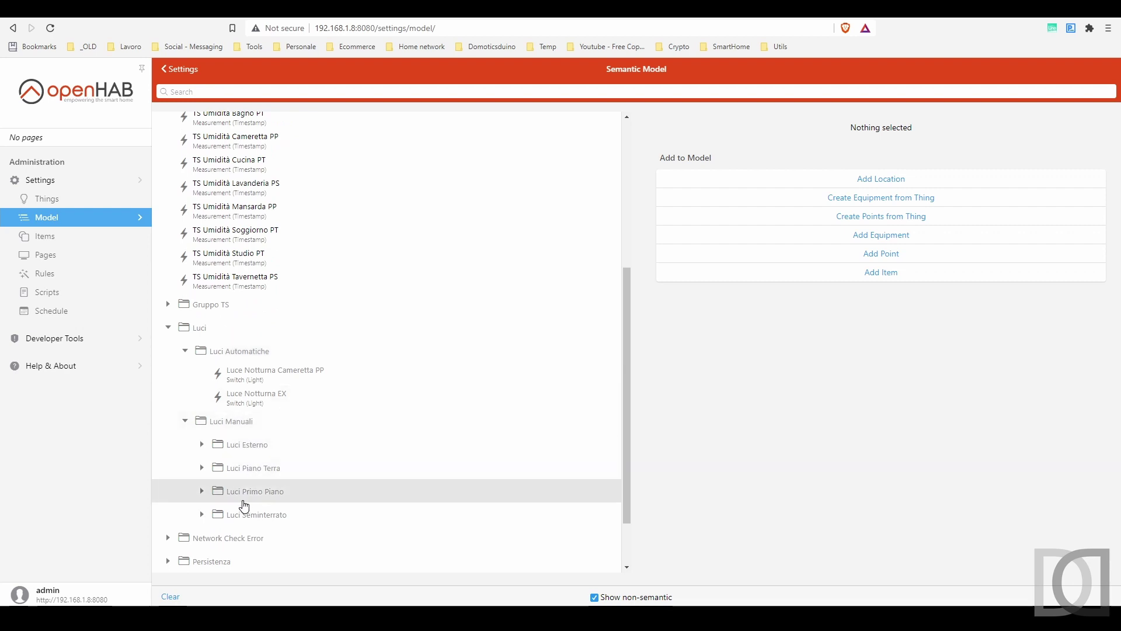
left_click(201, 444)
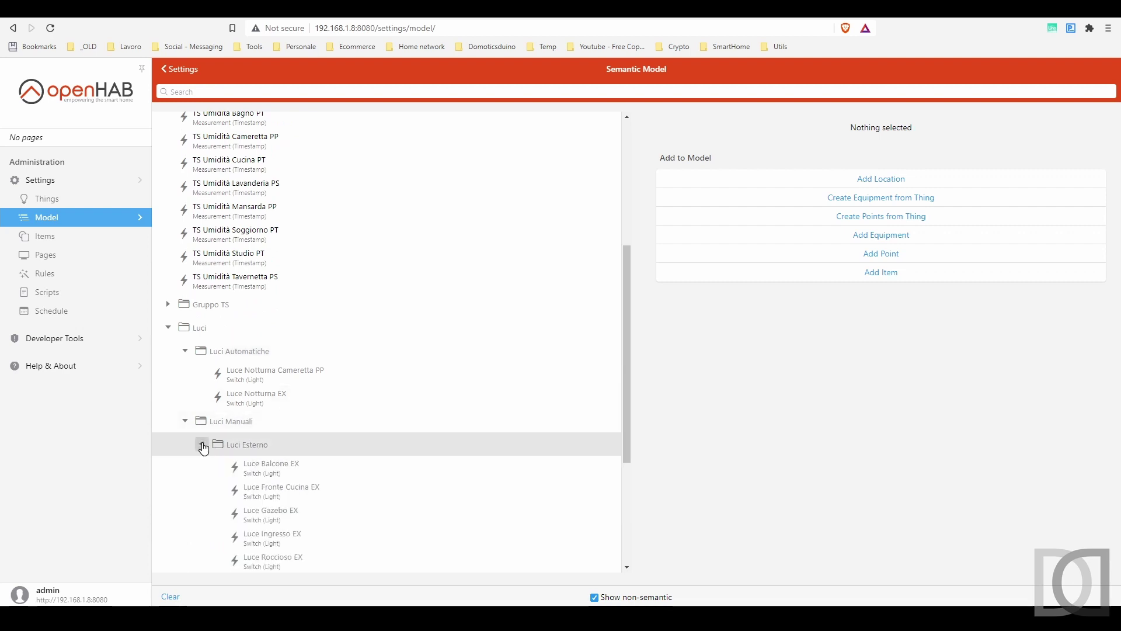
scroll(202, 449, "down", 1)
scroll(203, 444, "down", 2)
left_click(202, 432)
scroll(208, 490, "down", 2)
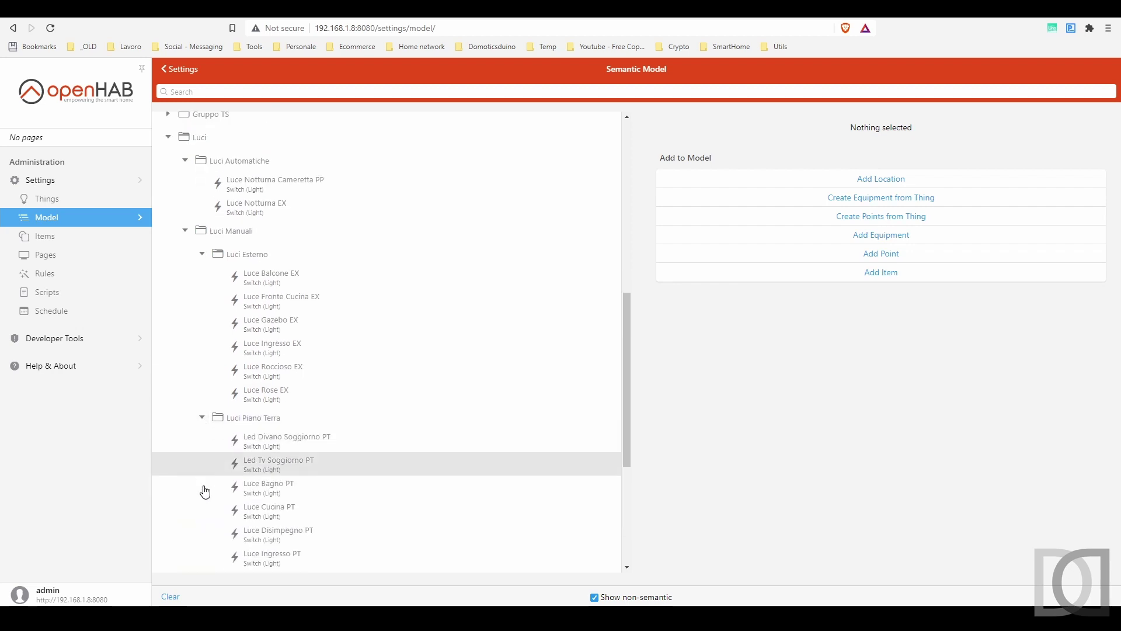
scroll(274, 476, "up", 2)
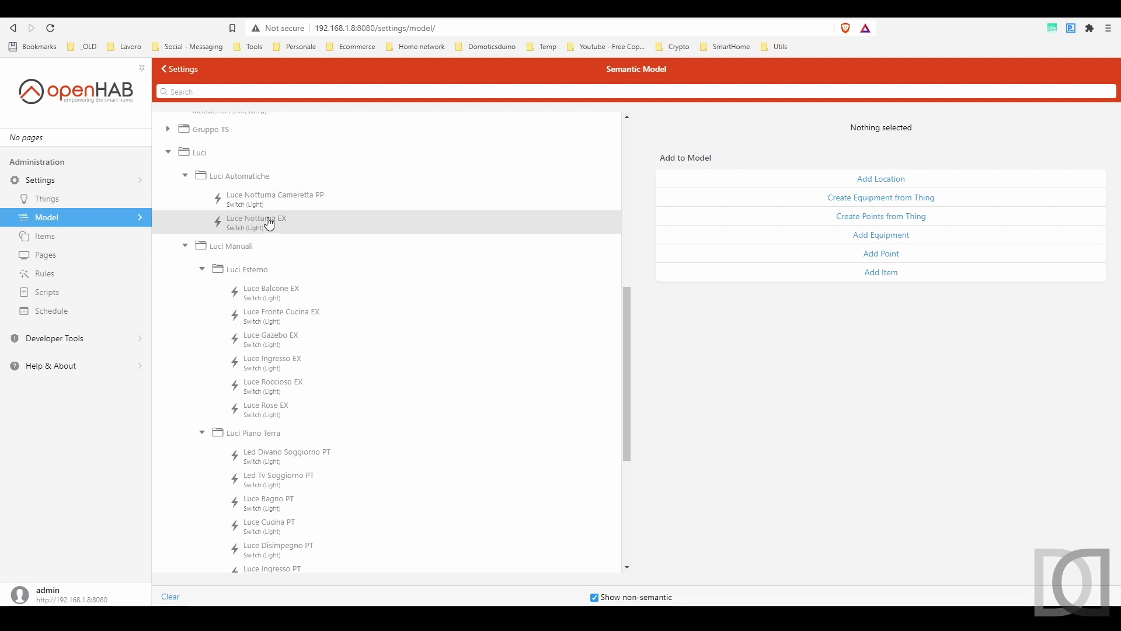
scroll(438, 450, "up", 2)
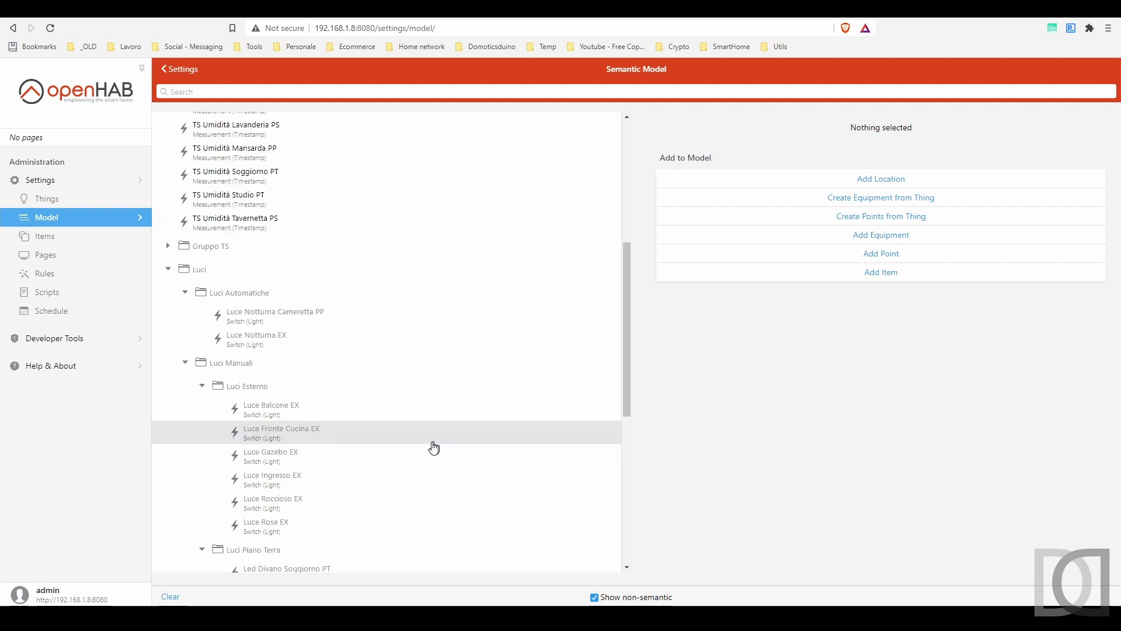
Step: Open the Luci group's item settings, review its available aggregation functions, and leave without saving
left_click(214, 272)
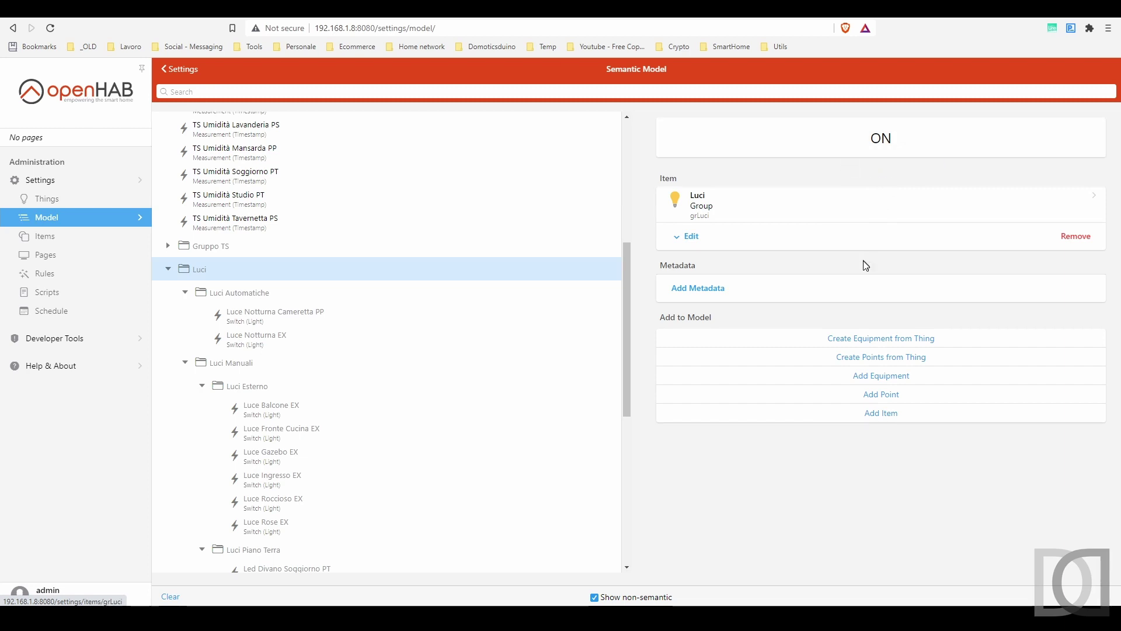
left_click(717, 213)
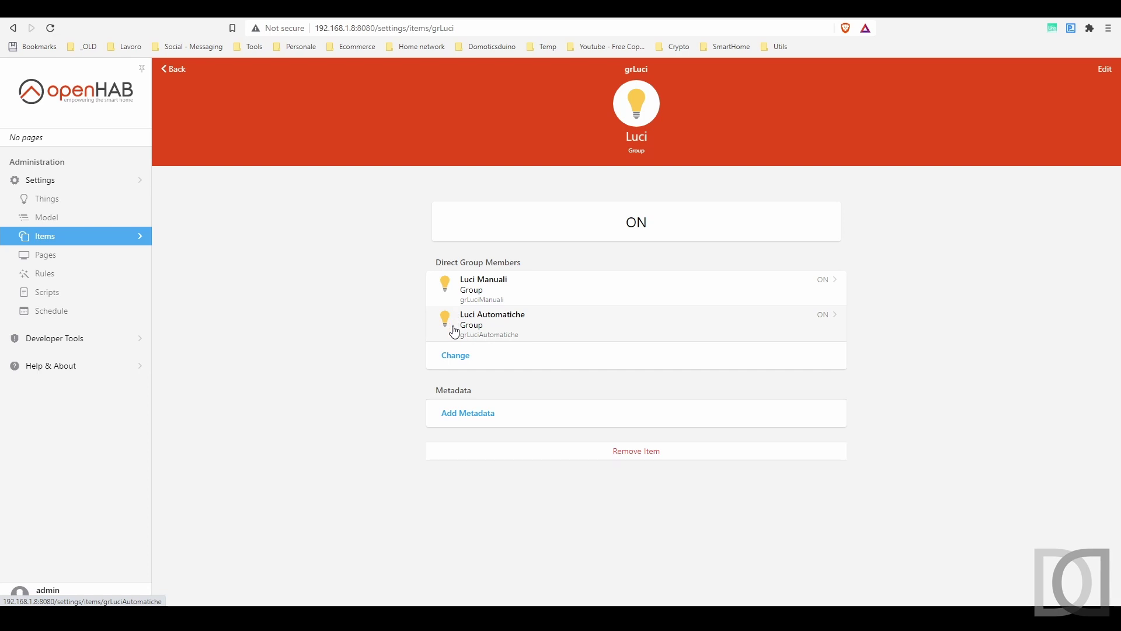
left_click(1106, 71)
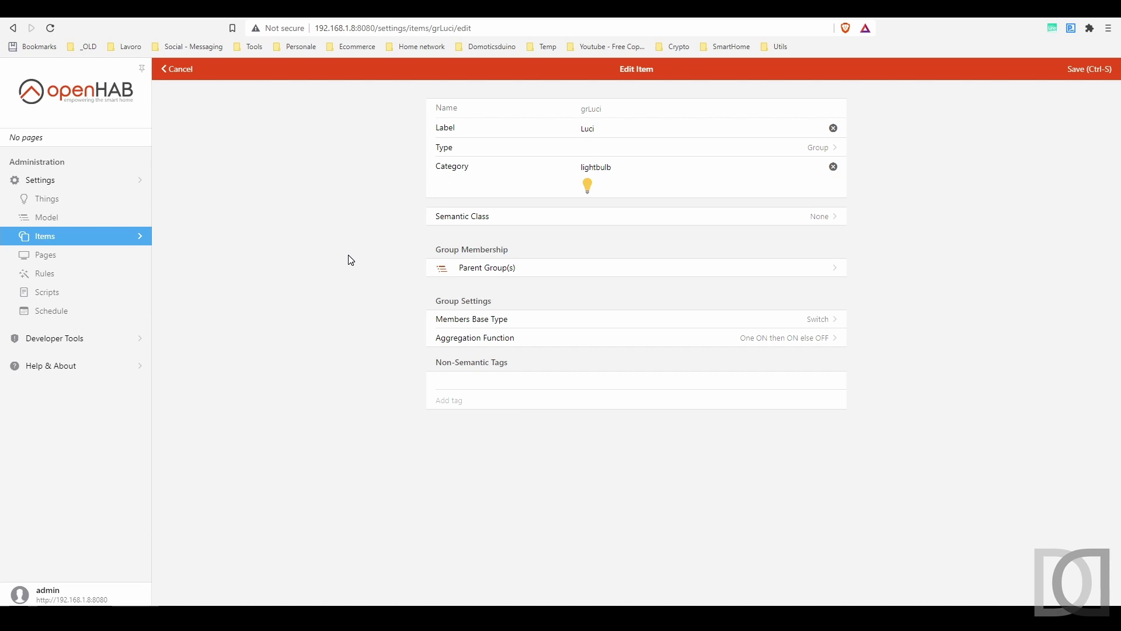
left_click(519, 344)
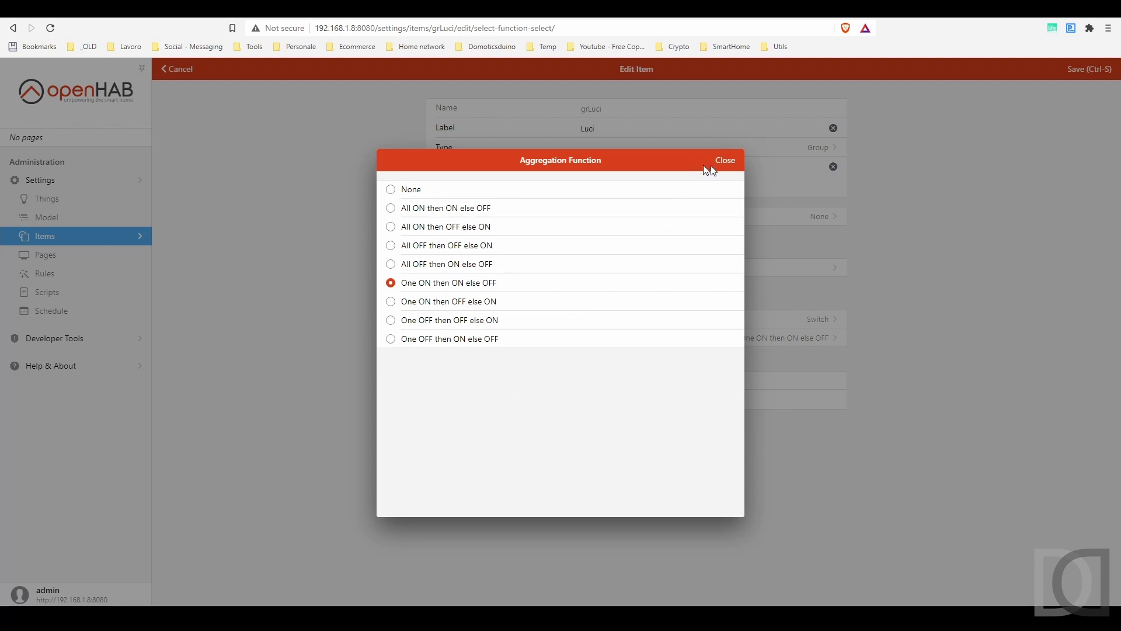
left_click(725, 162)
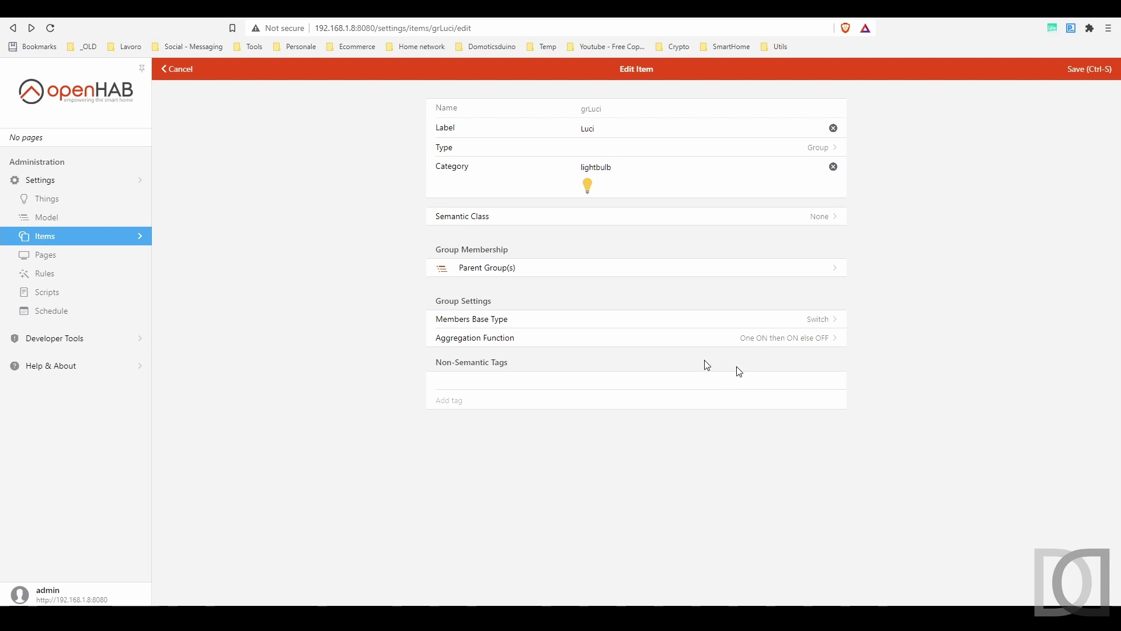
left_click(177, 69)
Step: Test the Luci Esterno group's state, under Luci Manuali, by switching Luce Fronte Cucina EX on and back off
left_click(474, 285)
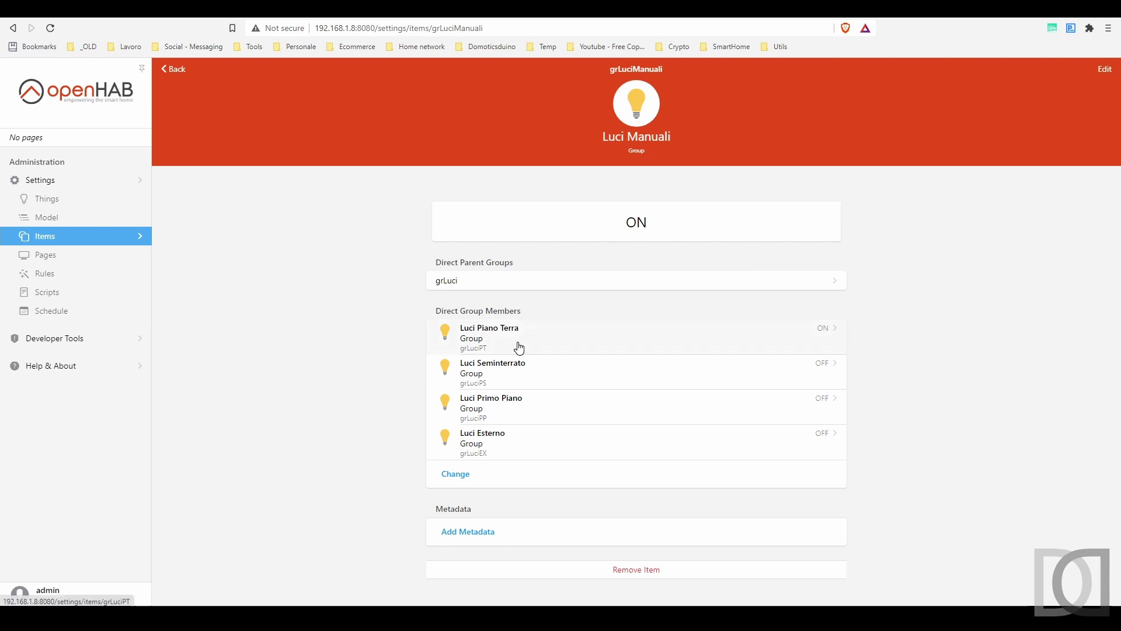
left_click(501, 439)
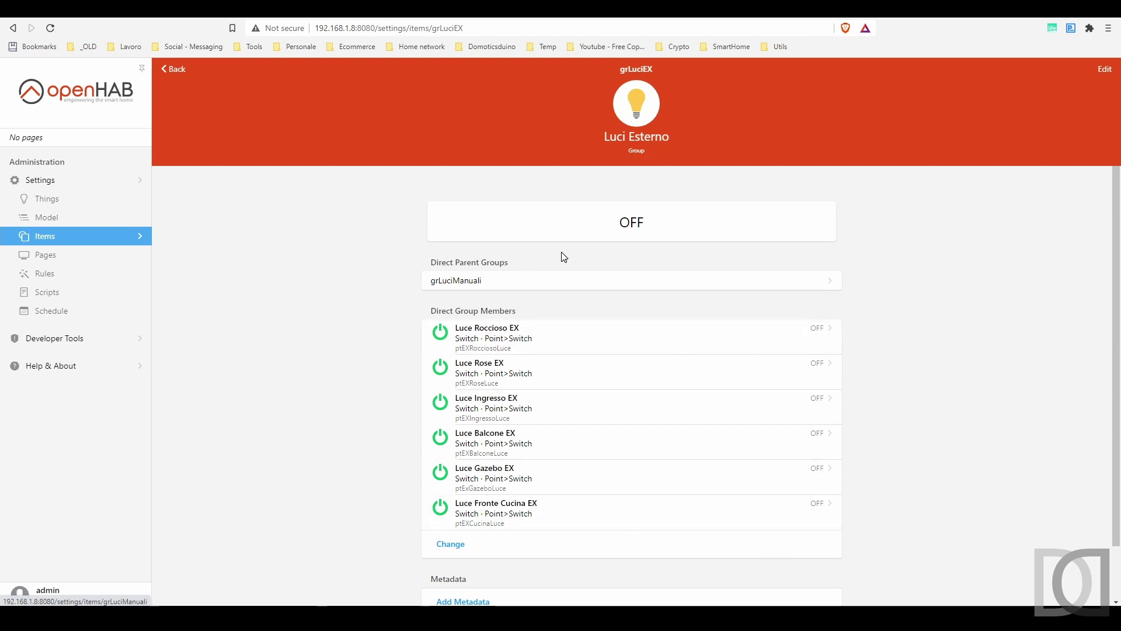
left_click(479, 518)
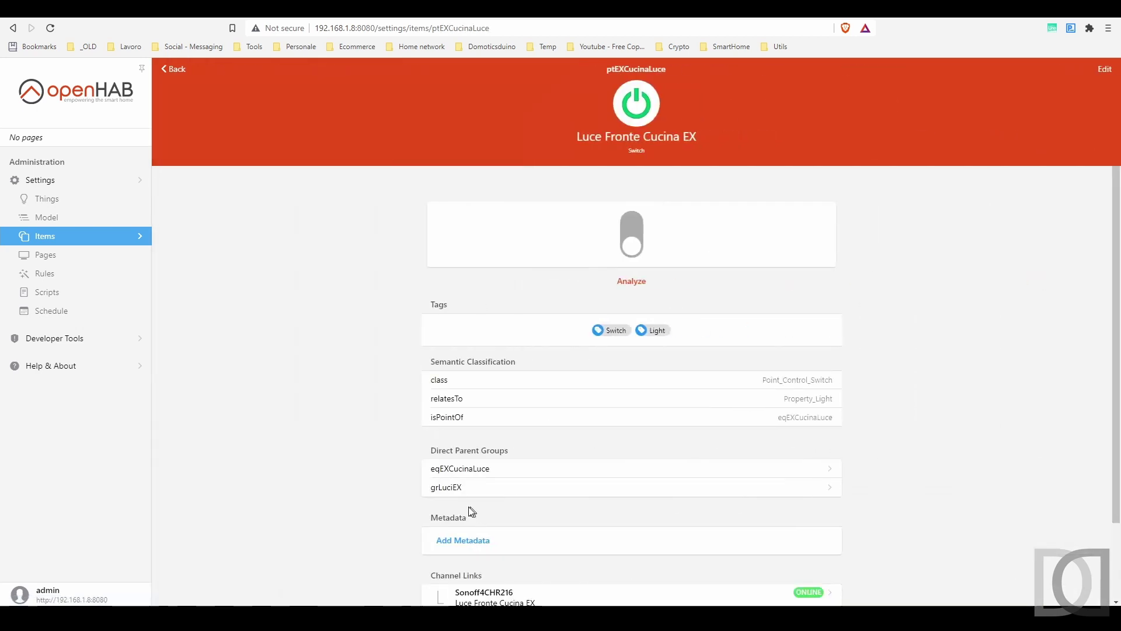
left_click(636, 233)
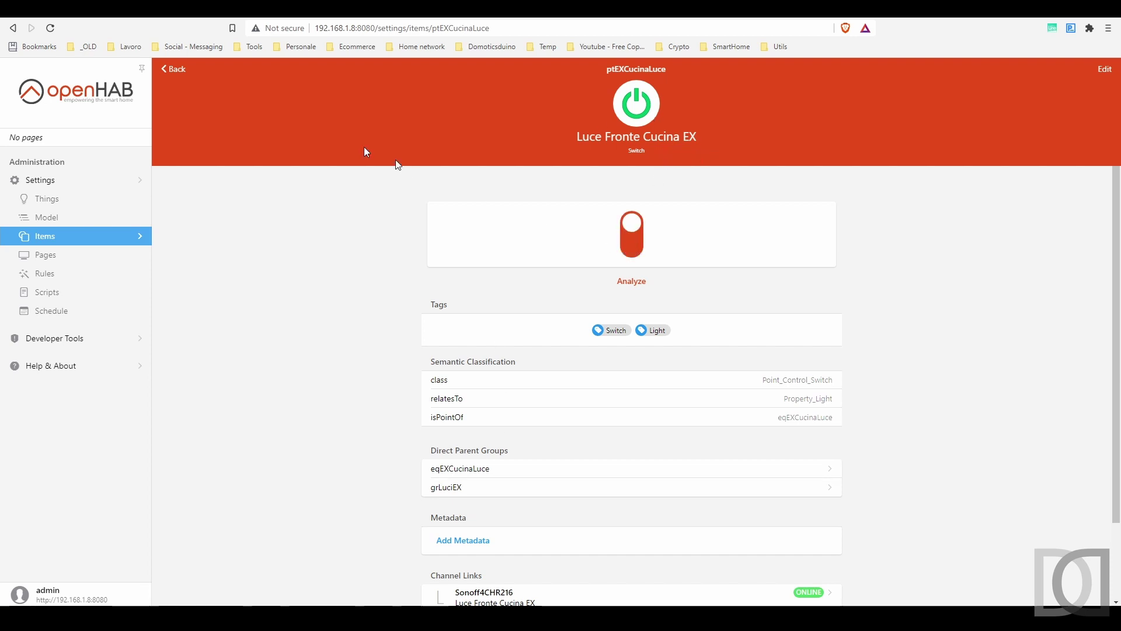
left_click(175, 69)
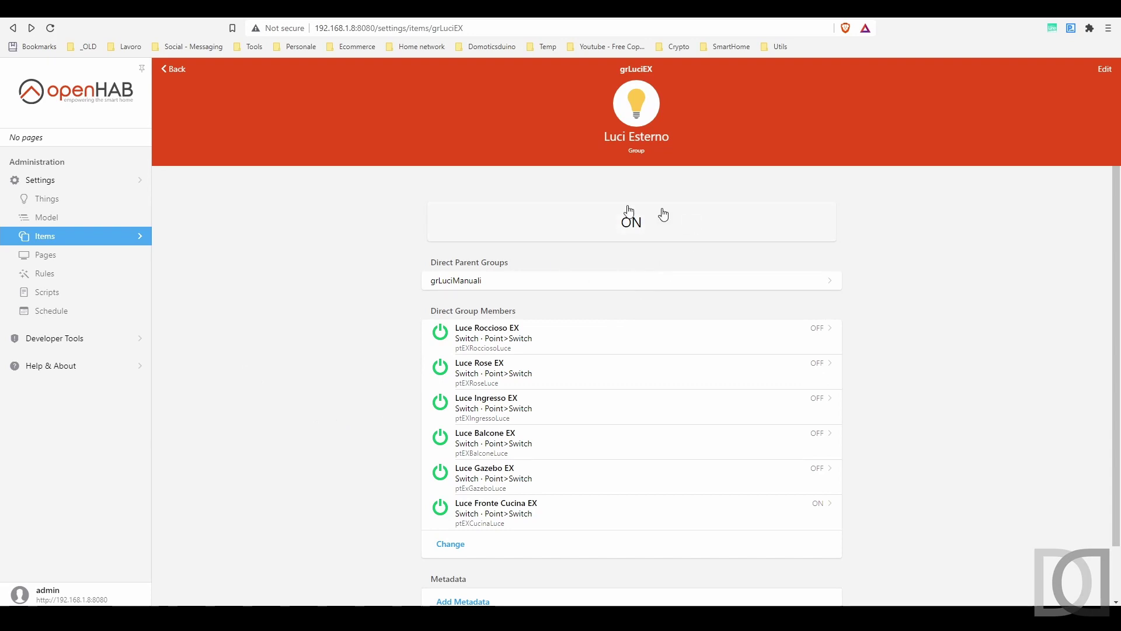
left_click(542, 523)
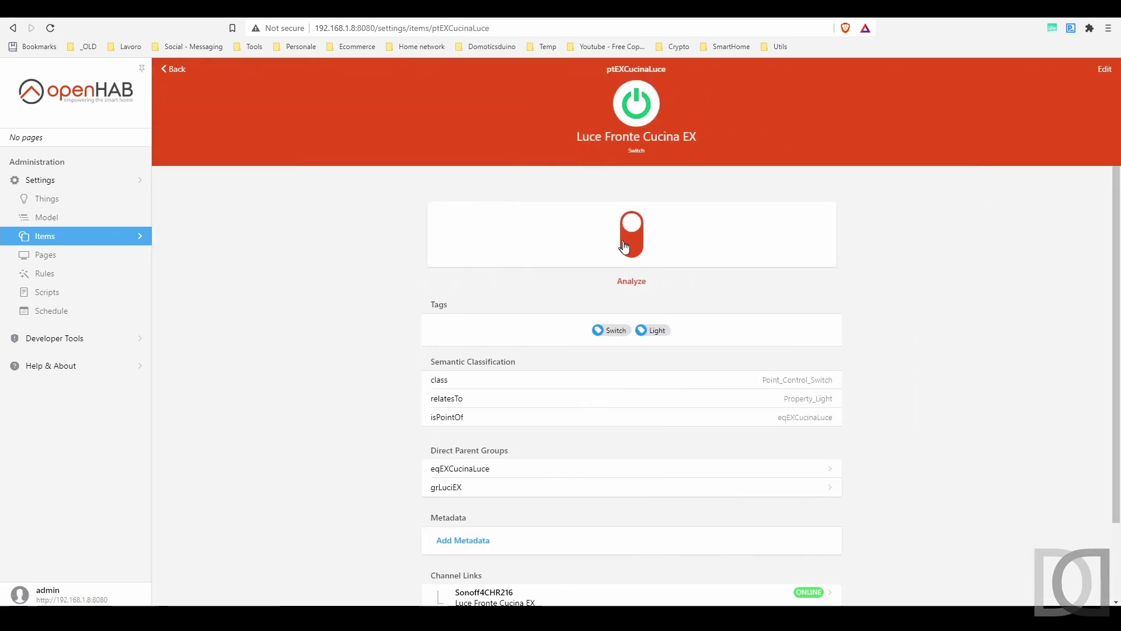
left_click(174, 69)
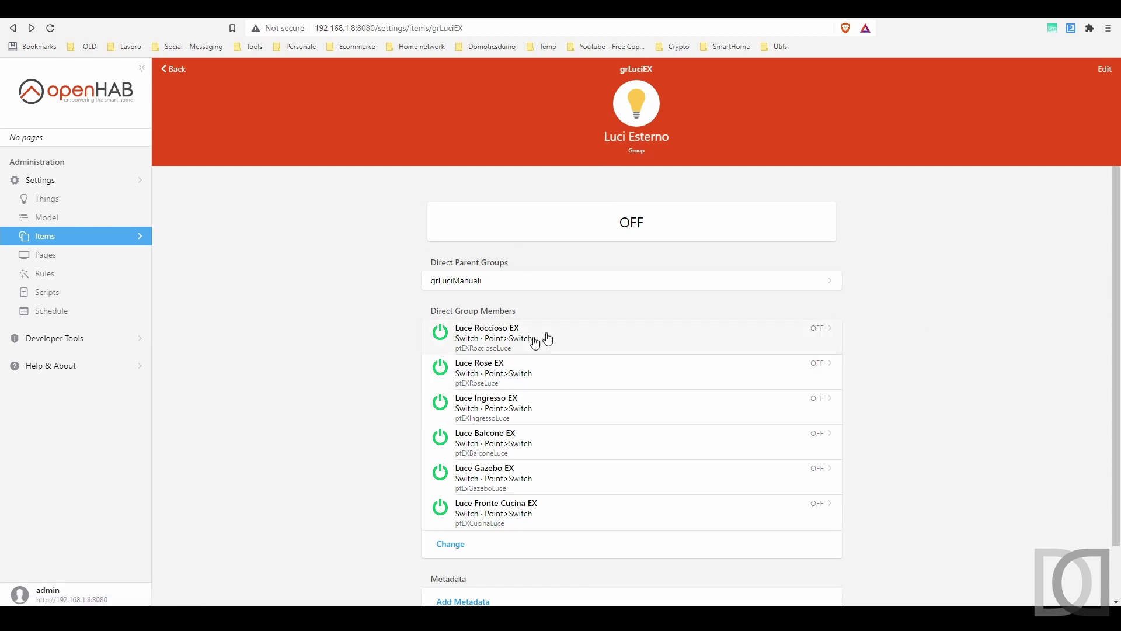
Step: Test the Luci Esterno group command by switching all its lights on and back off together
left_click(657, 226)
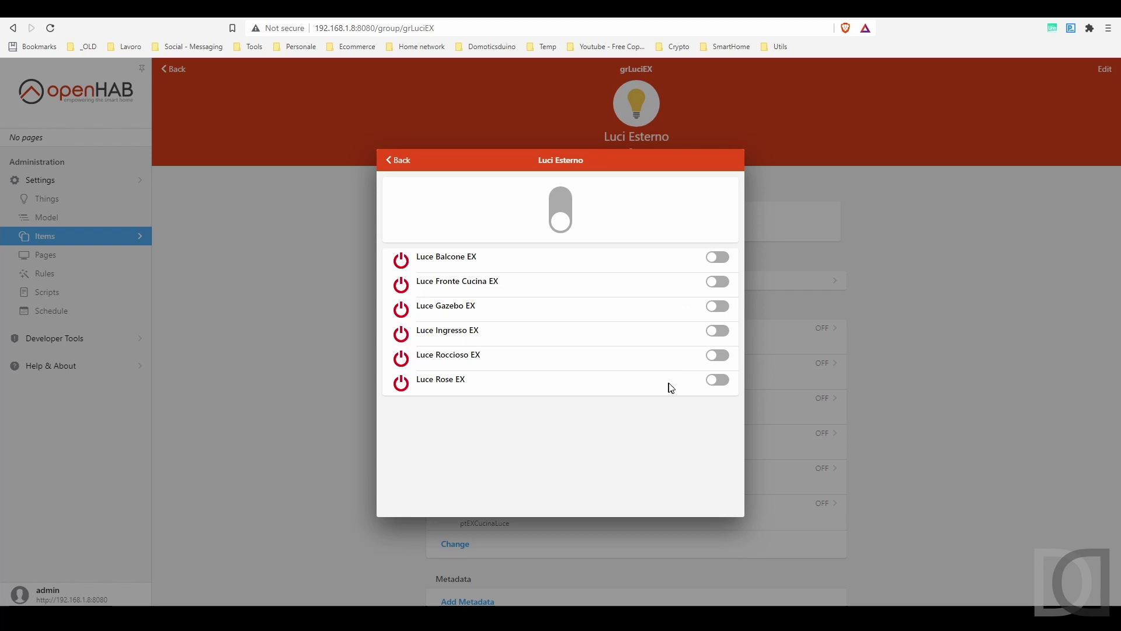
left_click(567, 205)
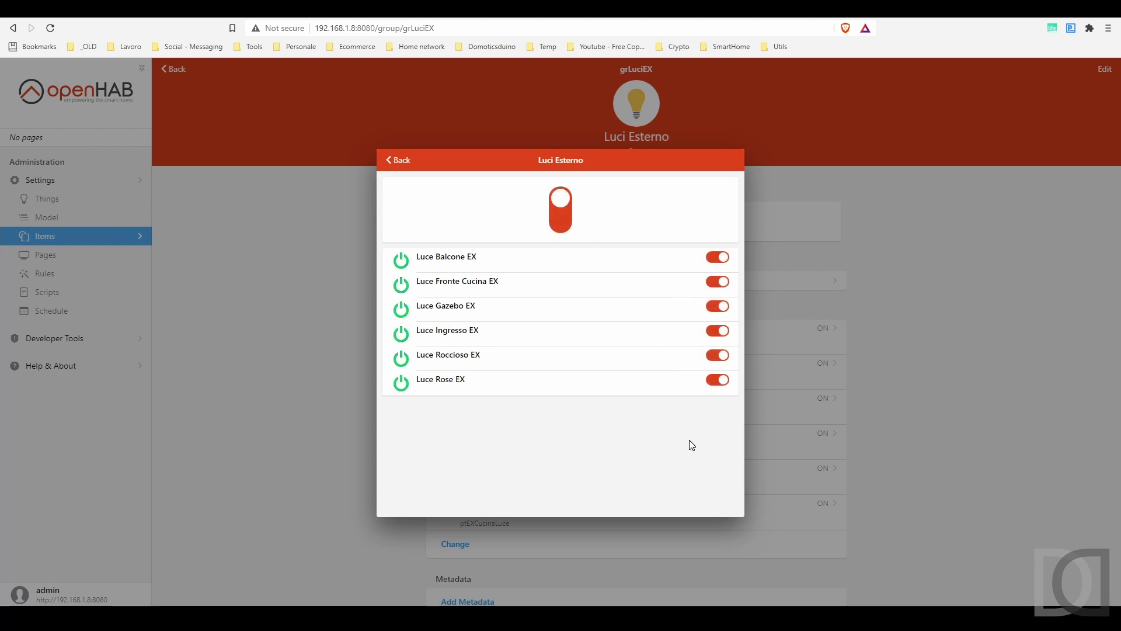
left_click(560, 221)
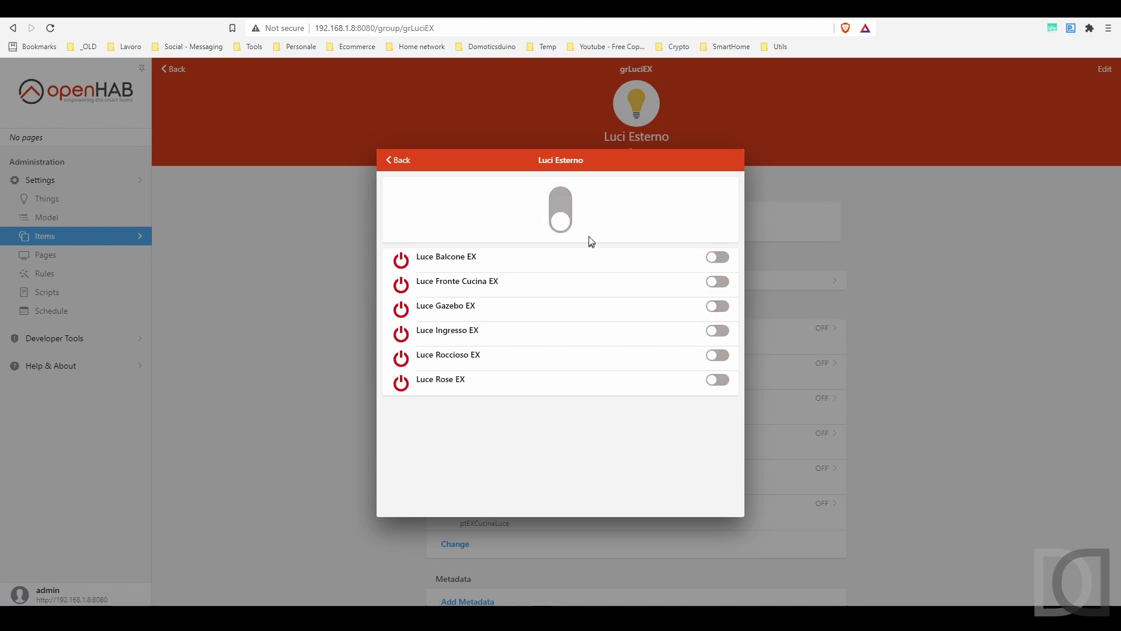
left_click(407, 164)
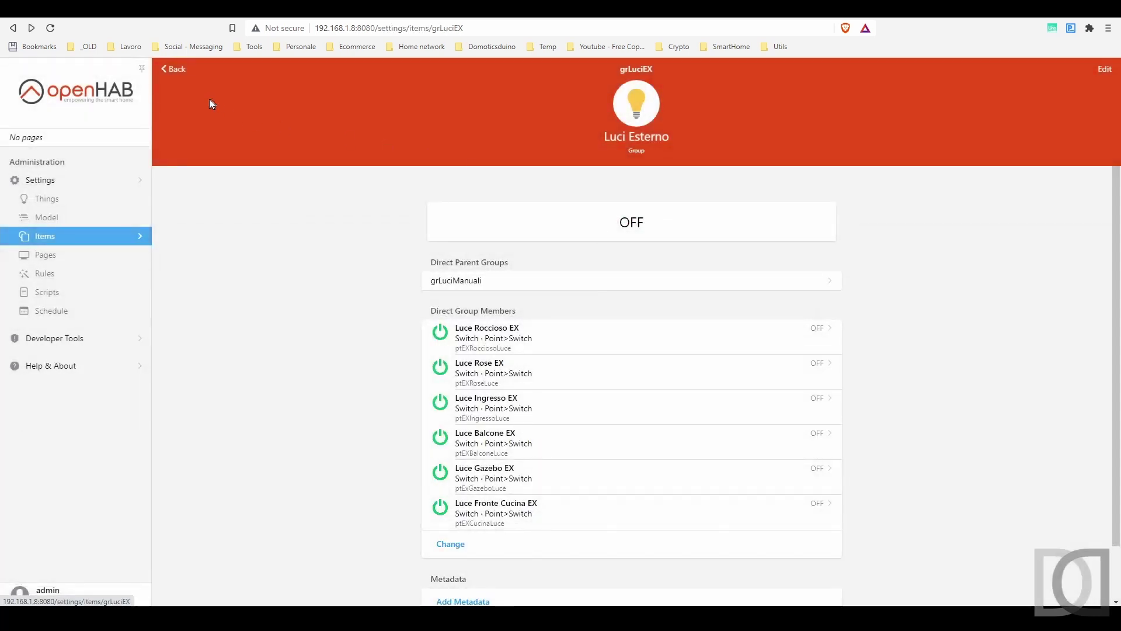
Step: Return to the semantic model through the parent groups and reopen the Luci group's item details
left_click(177, 72)
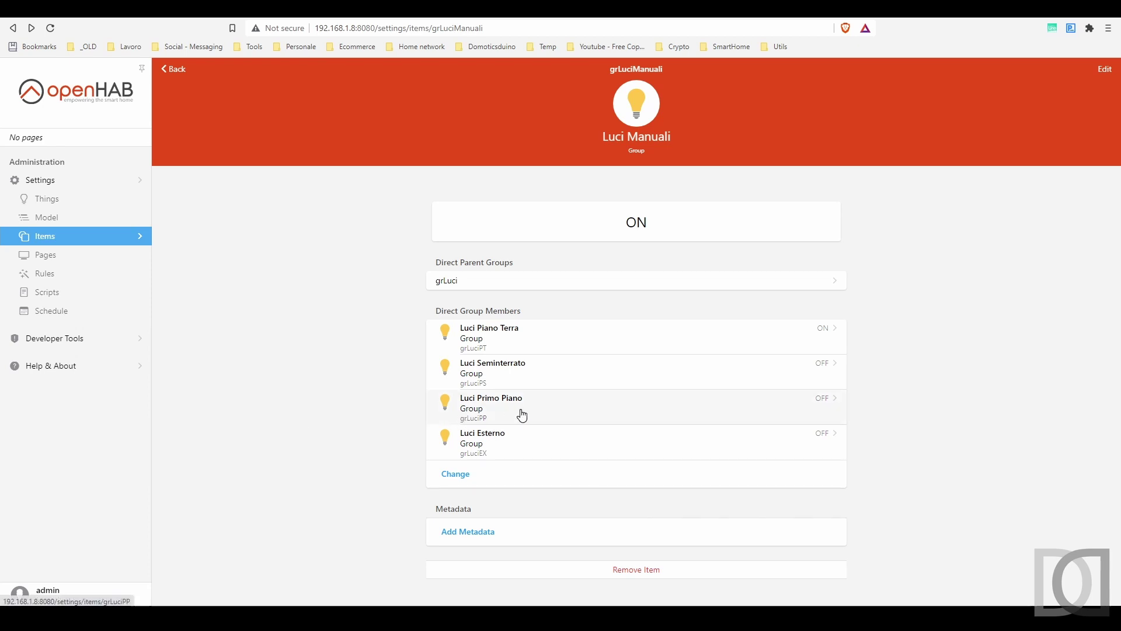
left_click(180, 75)
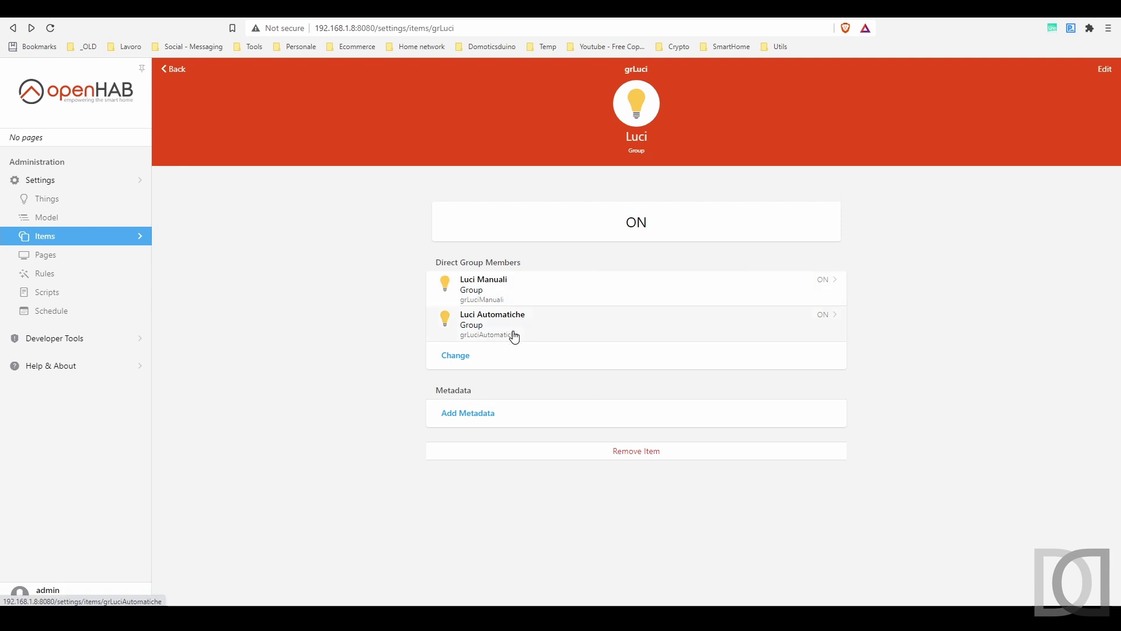
key("alt+Left")
scroll(275, 538, "down", 3)
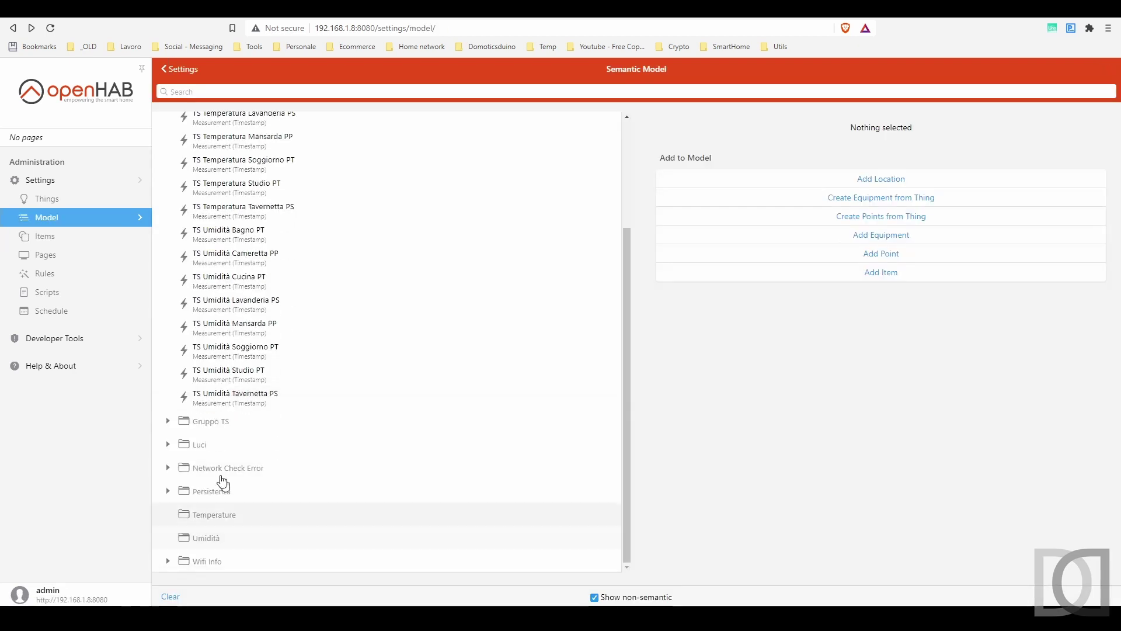
left_click(198, 445)
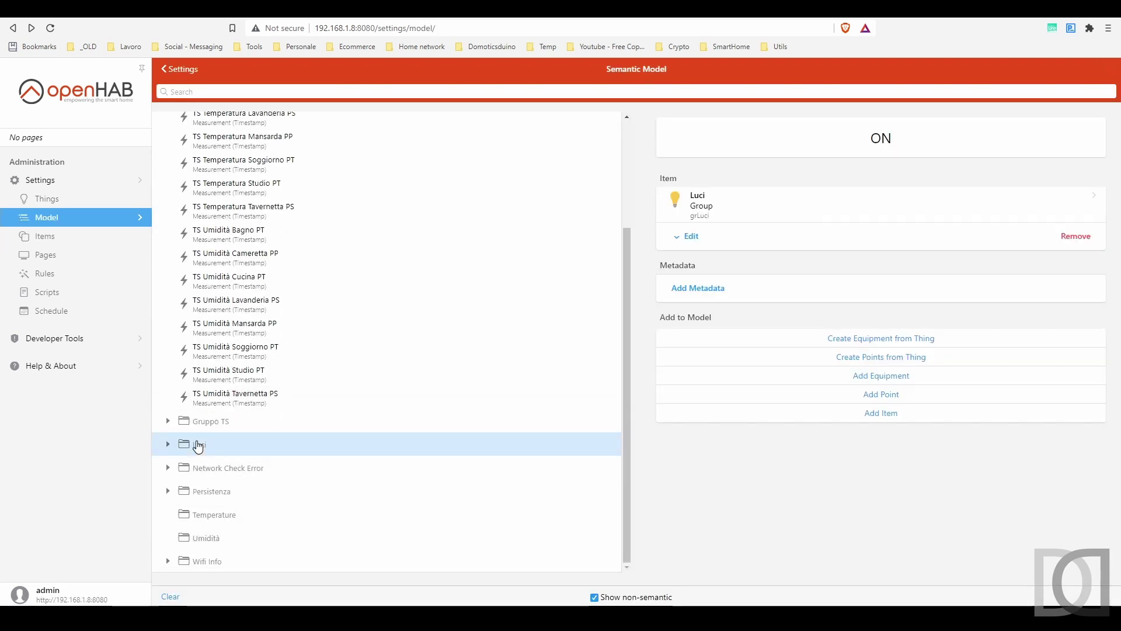
left_click(698, 211)
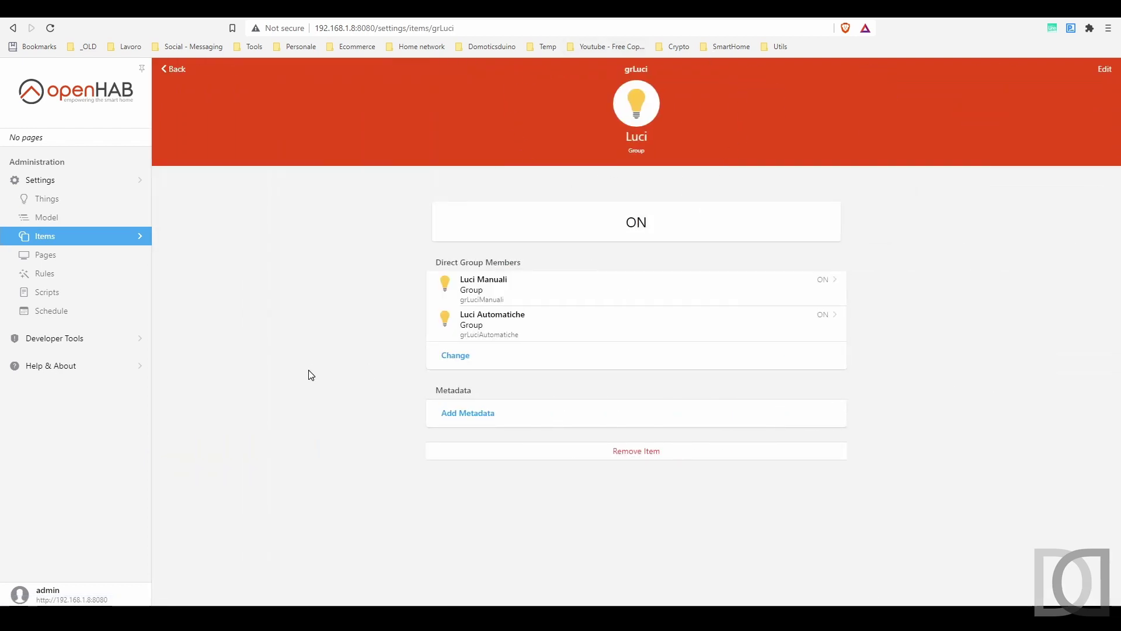
Step: Show the non-semantic items in the semantic model again and open the Temperature group's item details
left_click(67, 218)
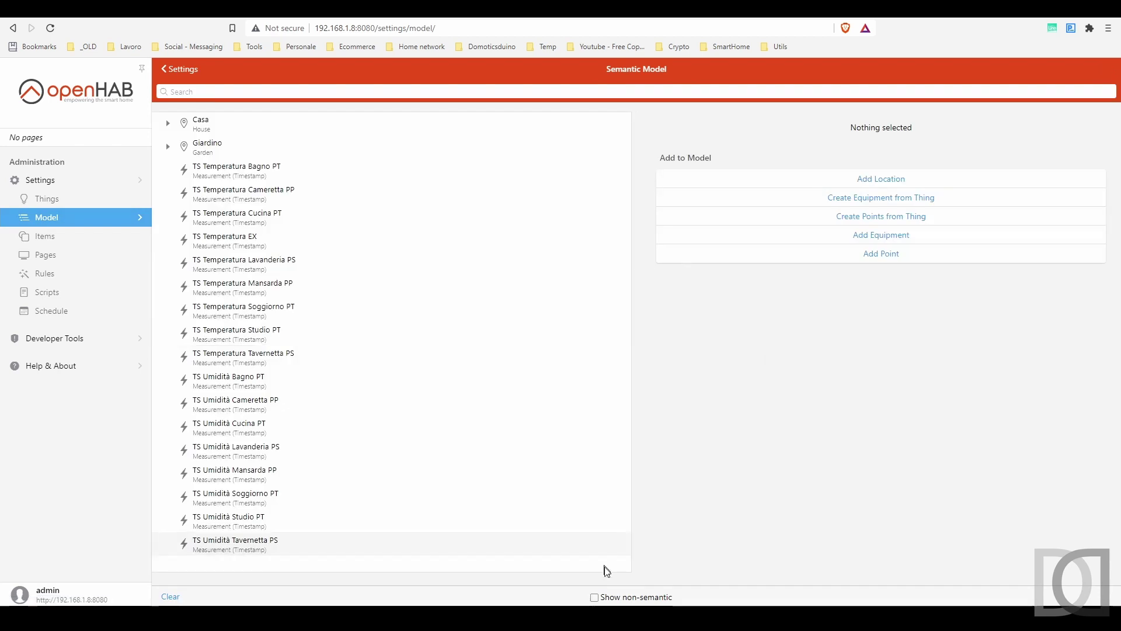
left_click(594, 597)
scroll(514, 429, "down", 3)
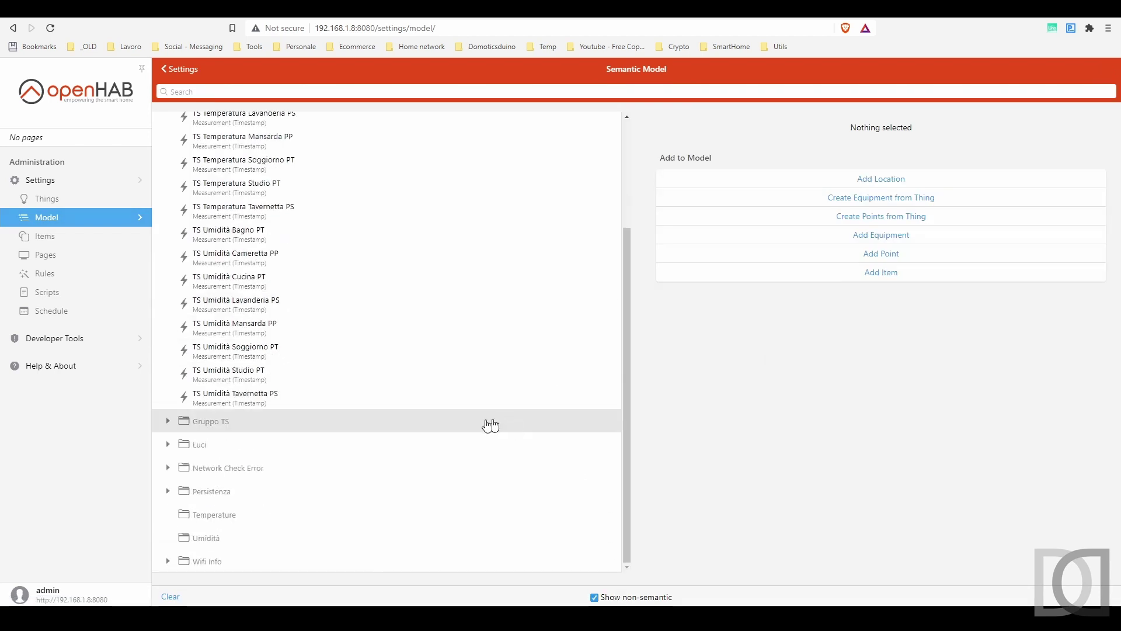
left_click(228, 524)
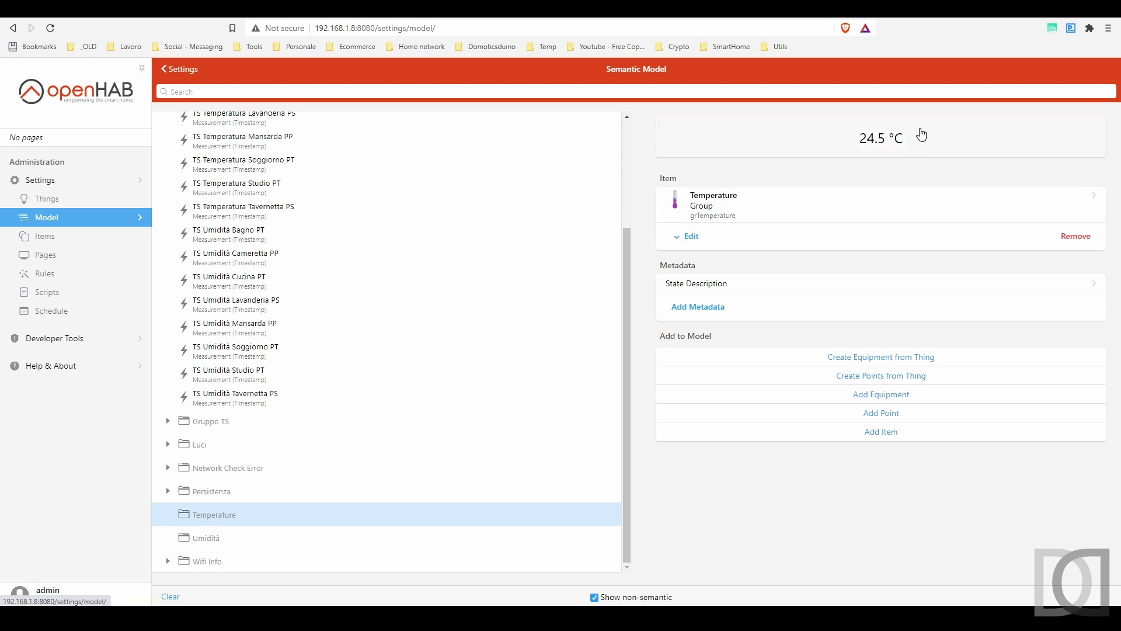
left_click(734, 215)
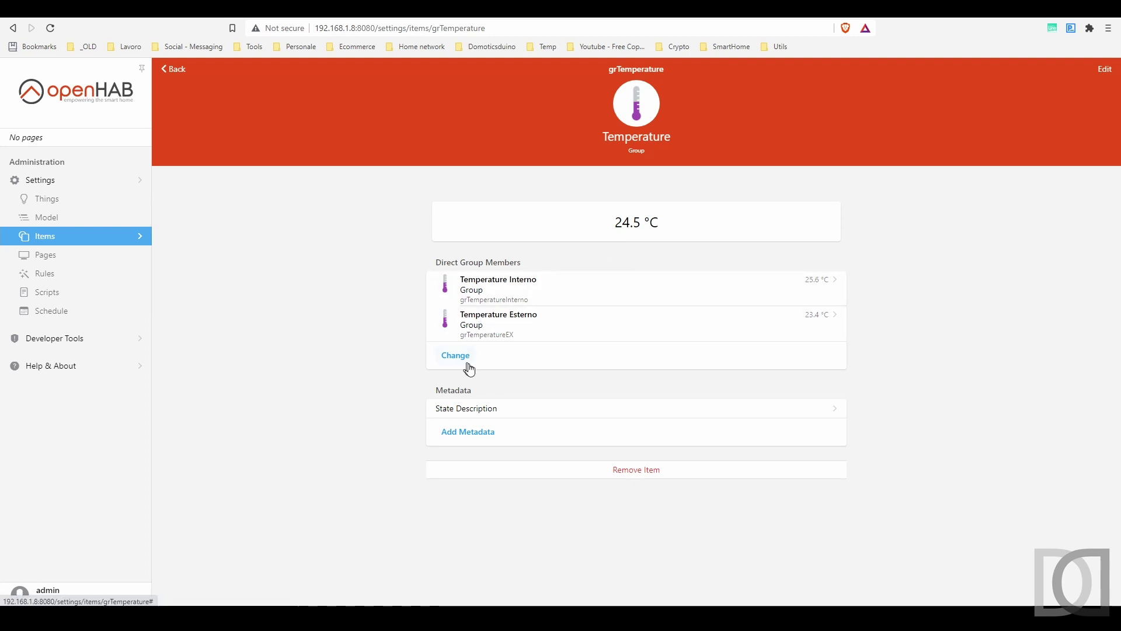
Step: Open the Temperature Primo Piano group within Temperature Interno and review its aggregation function options without changing them
left_click(503, 288)
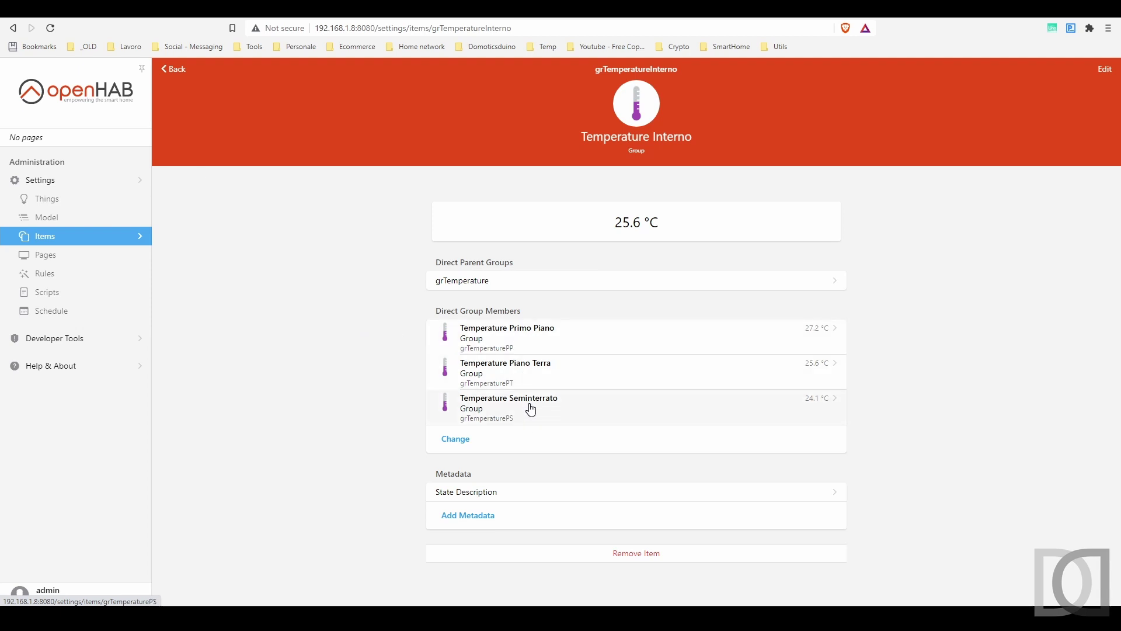
left_click(524, 345)
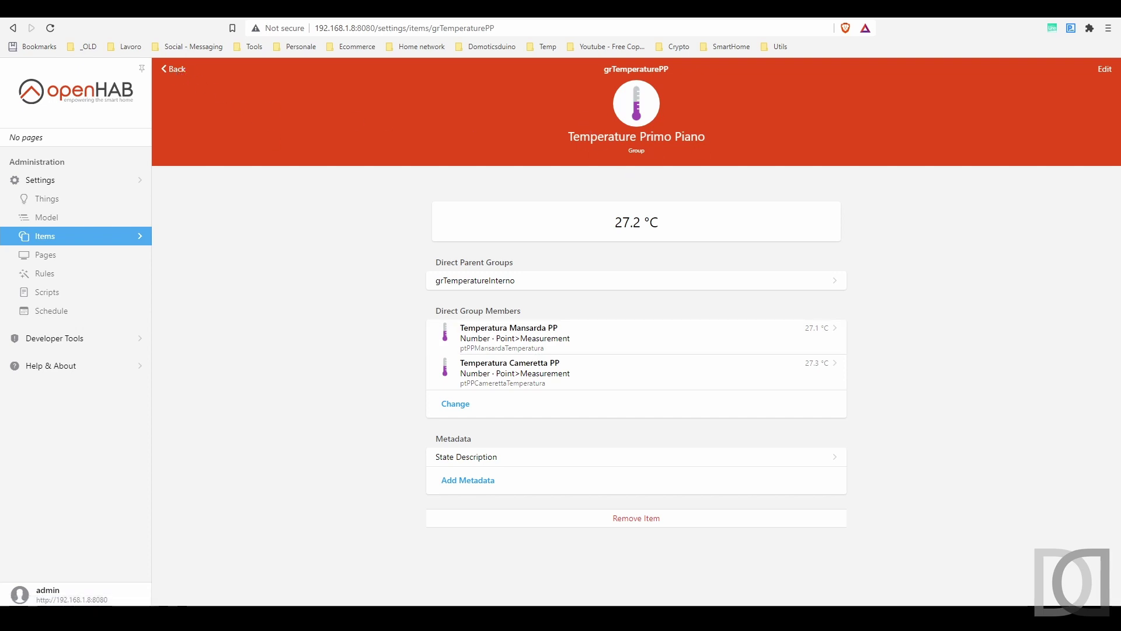
left_click(1105, 70)
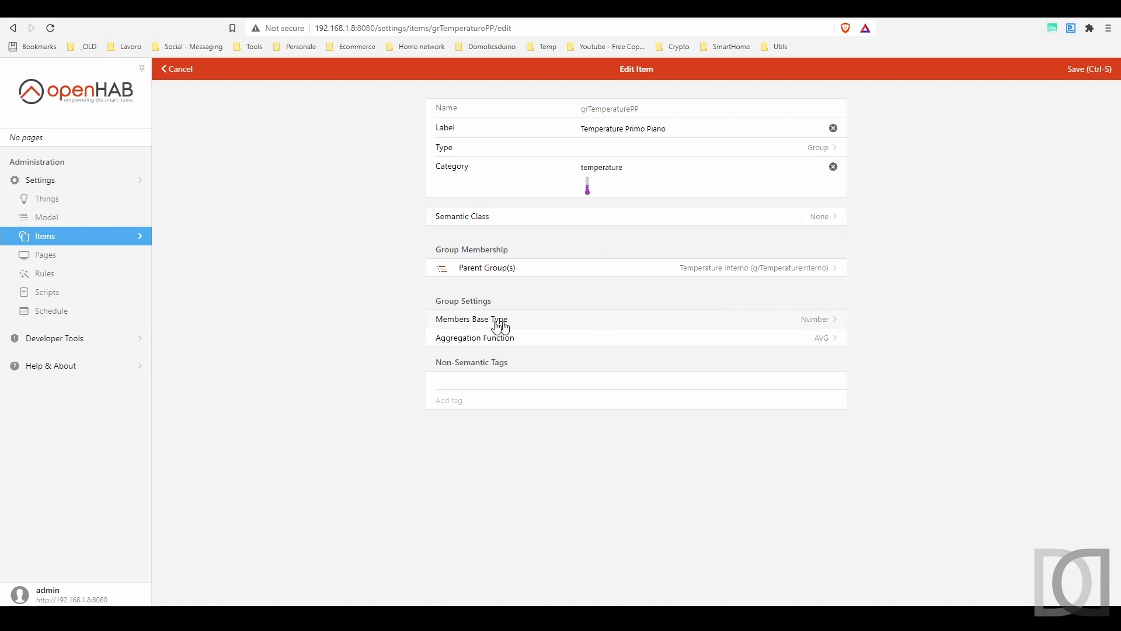
left_click(805, 343)
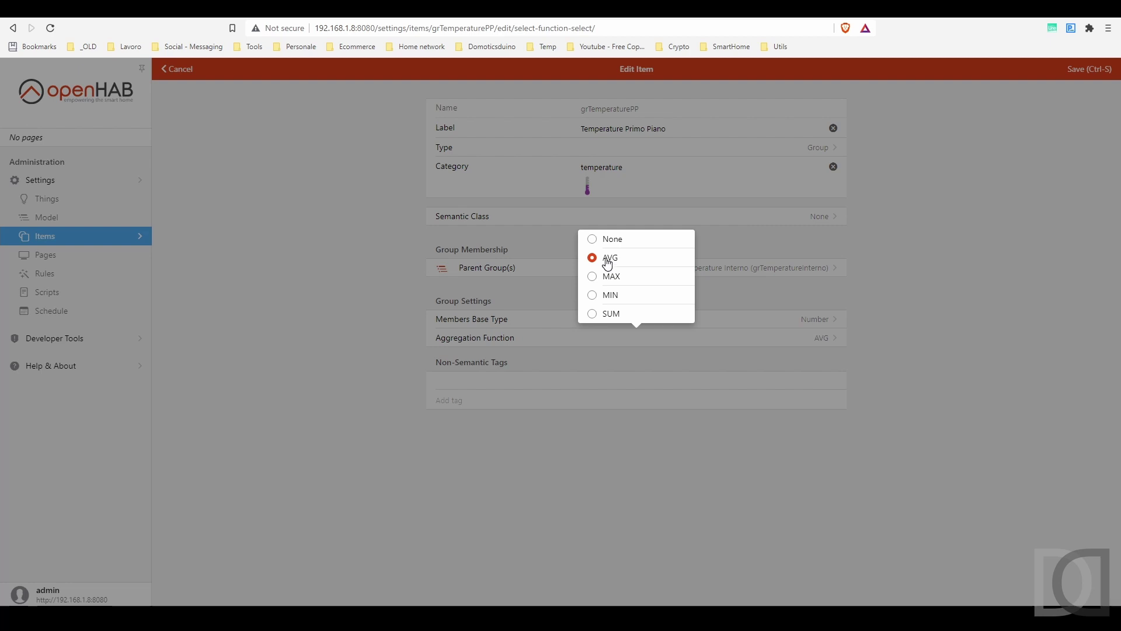
left_click(314, 258)
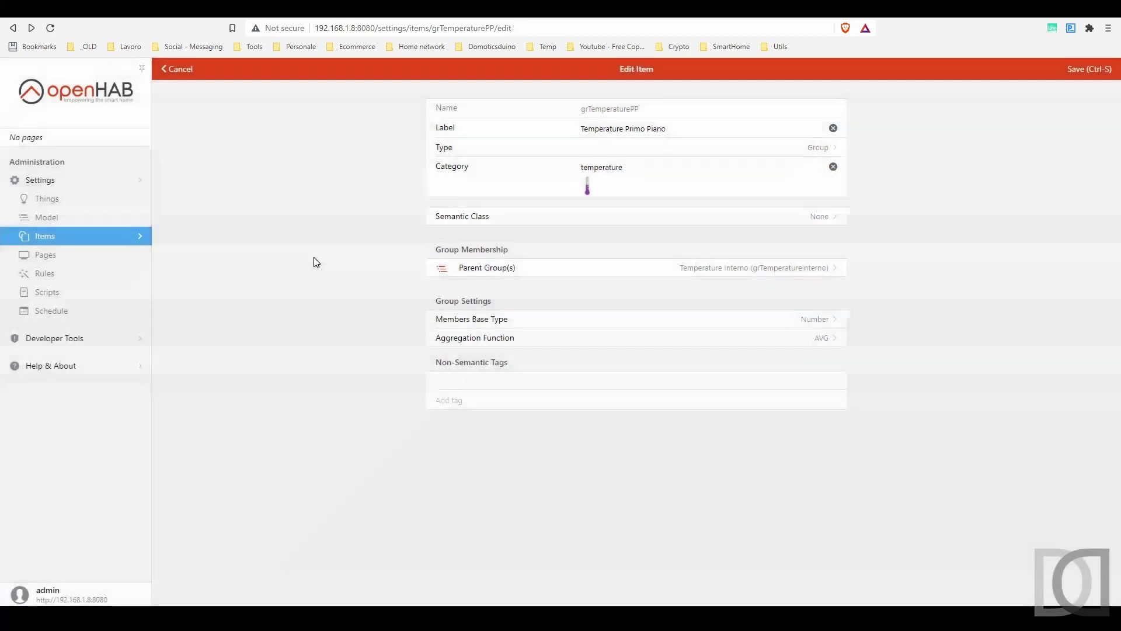
left_click(176, 73)
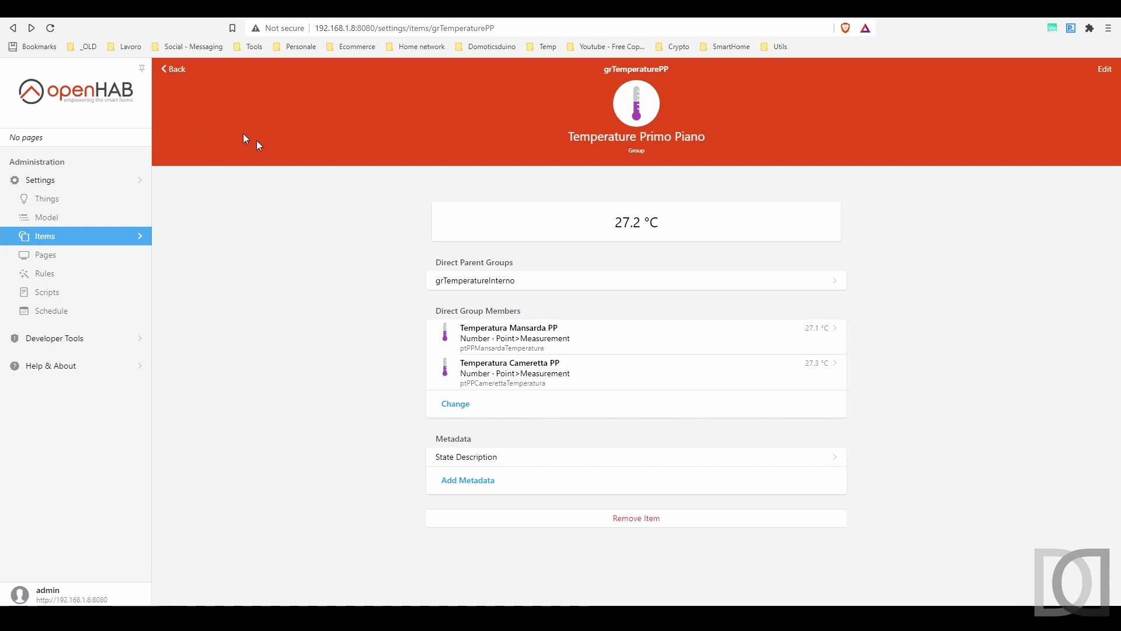
Step: Go back through the parent groups to Temperature, return to the semantic model and show its non-semantic items
left_click(171, 78)
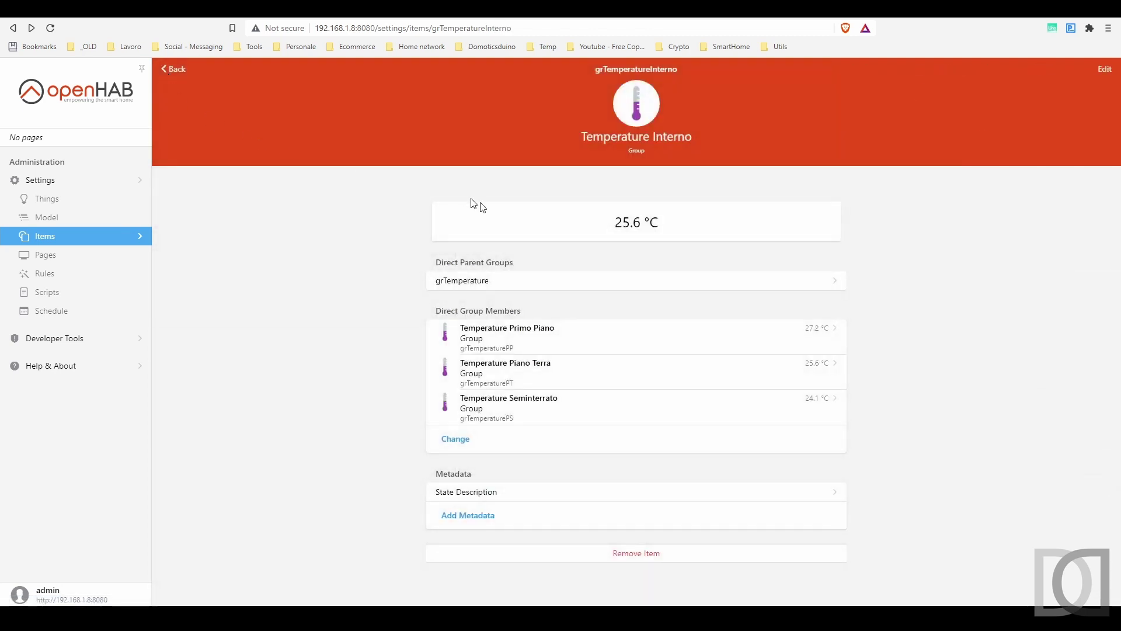
left_click(176, 71)
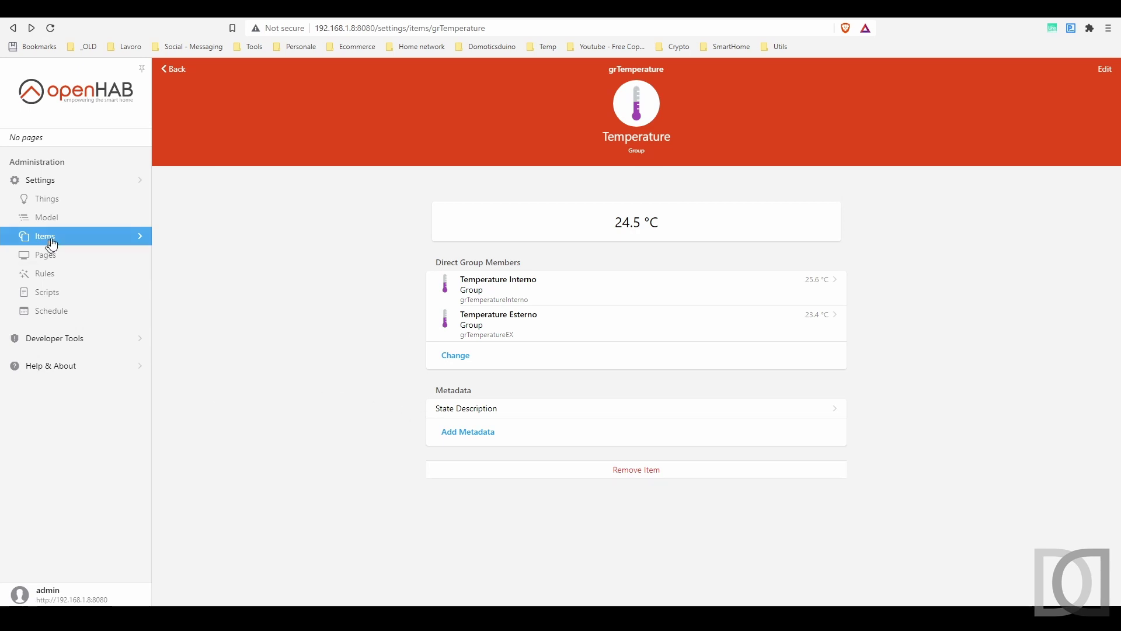
left_click(48, 218)
left_click(594, 598)
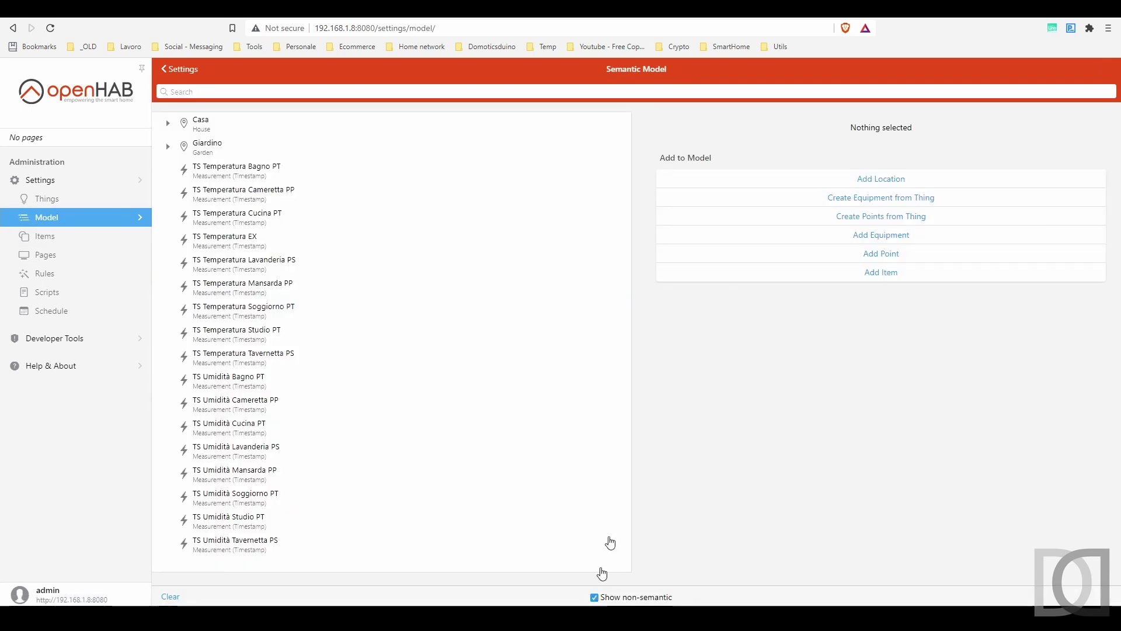
Step: Compare the Luci group's subgroups with the Temperature group in the model tree, and leave Luci collapsed
scroll(584, 485, "down", 3)
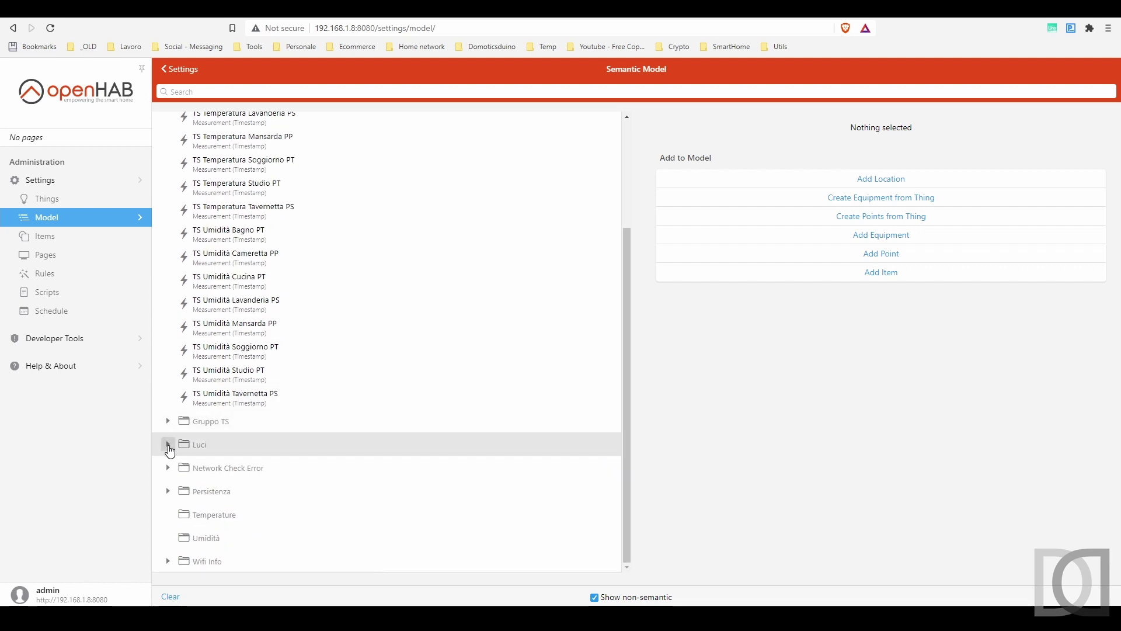
left_click(168, 445)
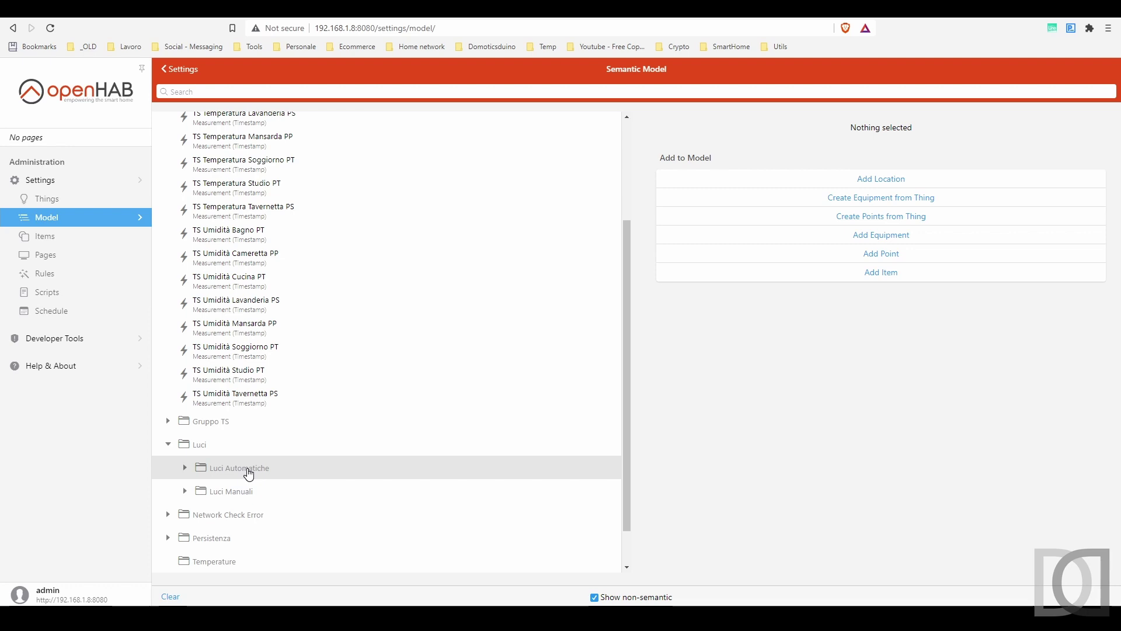
scroll(245, 474, "down", 1)
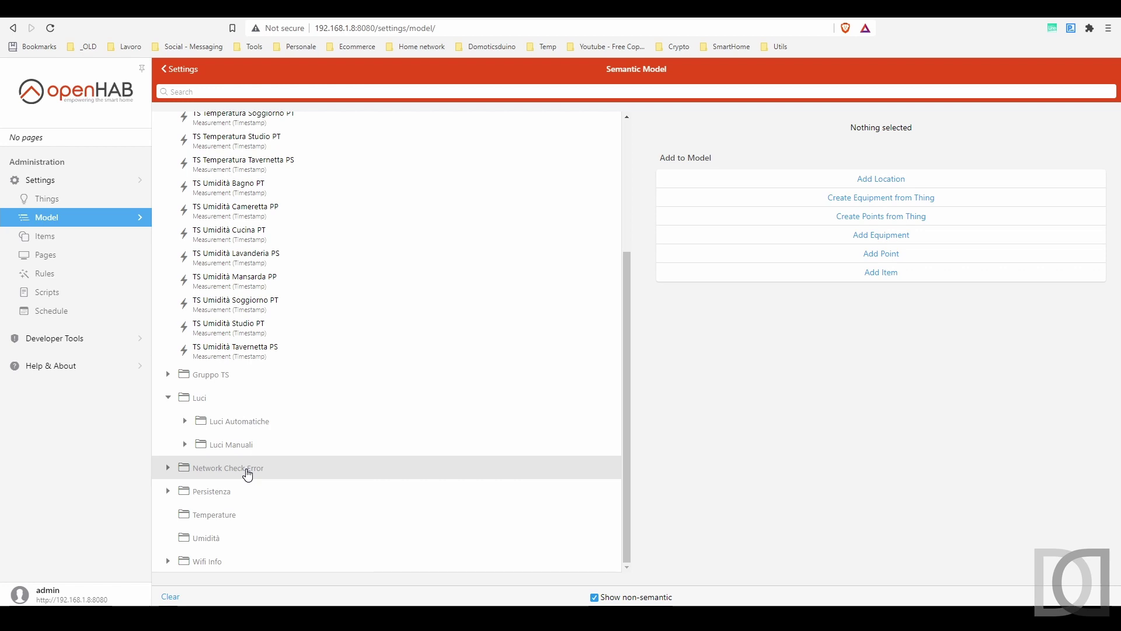
left_click(238, 519)
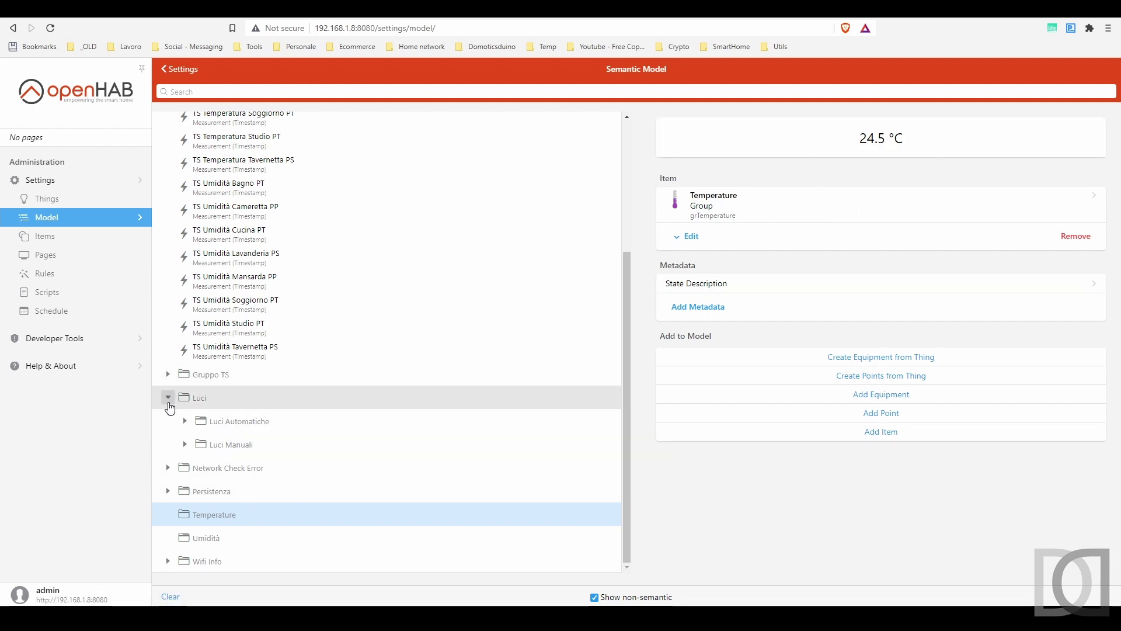
left_click(169, 403)
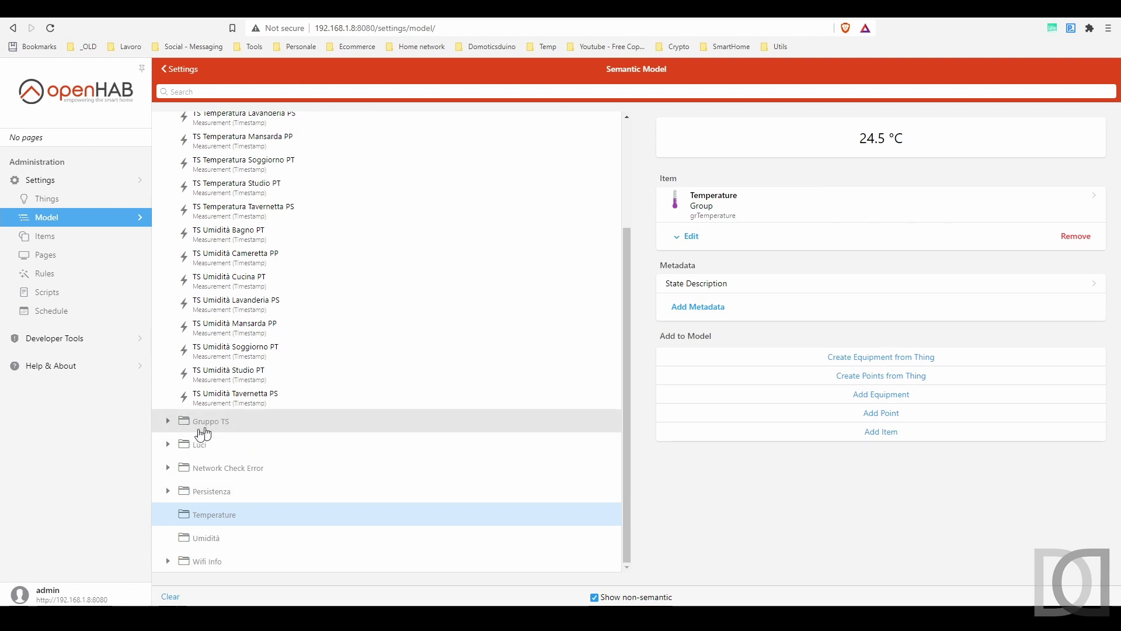
Step: Examine the timestamp items inside Gruppo TS, comparing them with the ungrouped ones, and collapse the group again
left_click(167, 421)
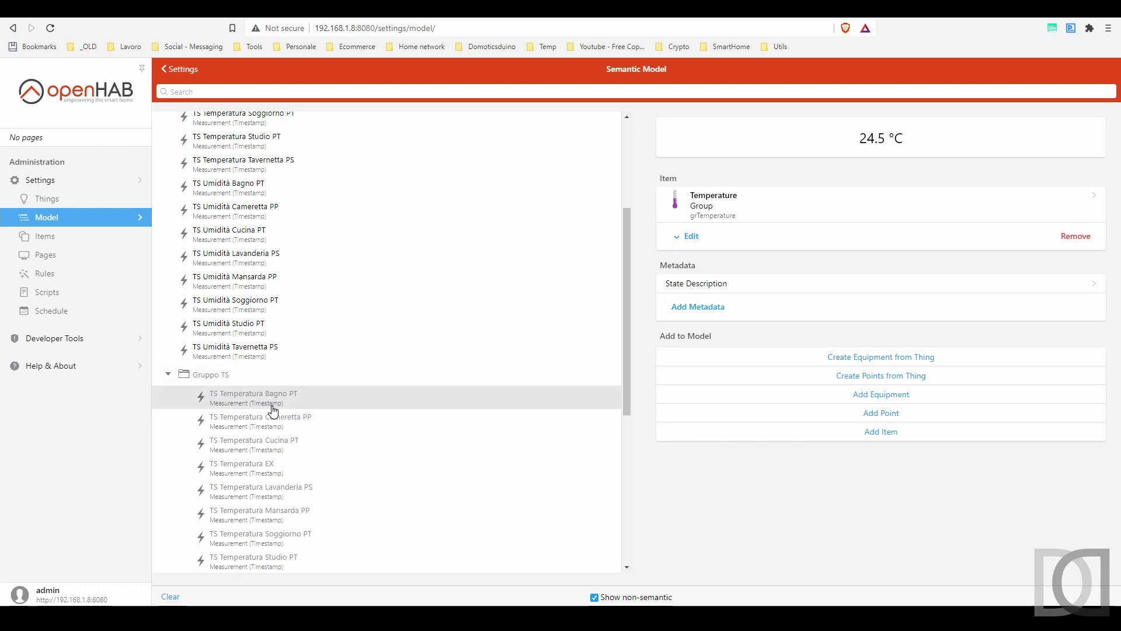
scroll(268, 450, "up", 2)
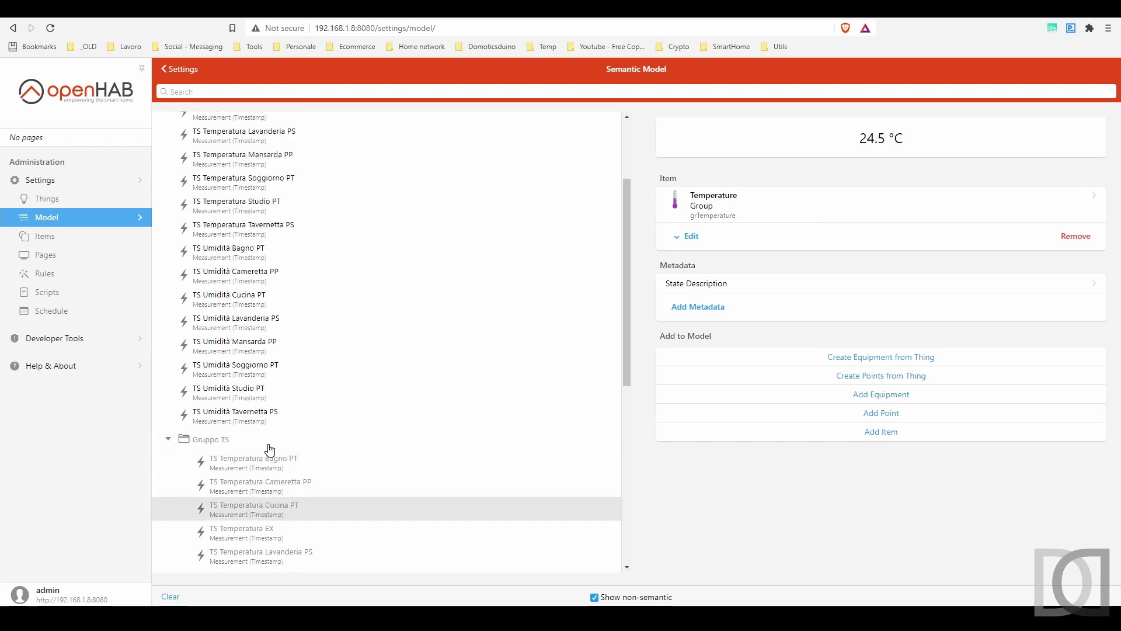
scroll(258, 344, "up", 1)
scroll(245, 362, "down", 4)
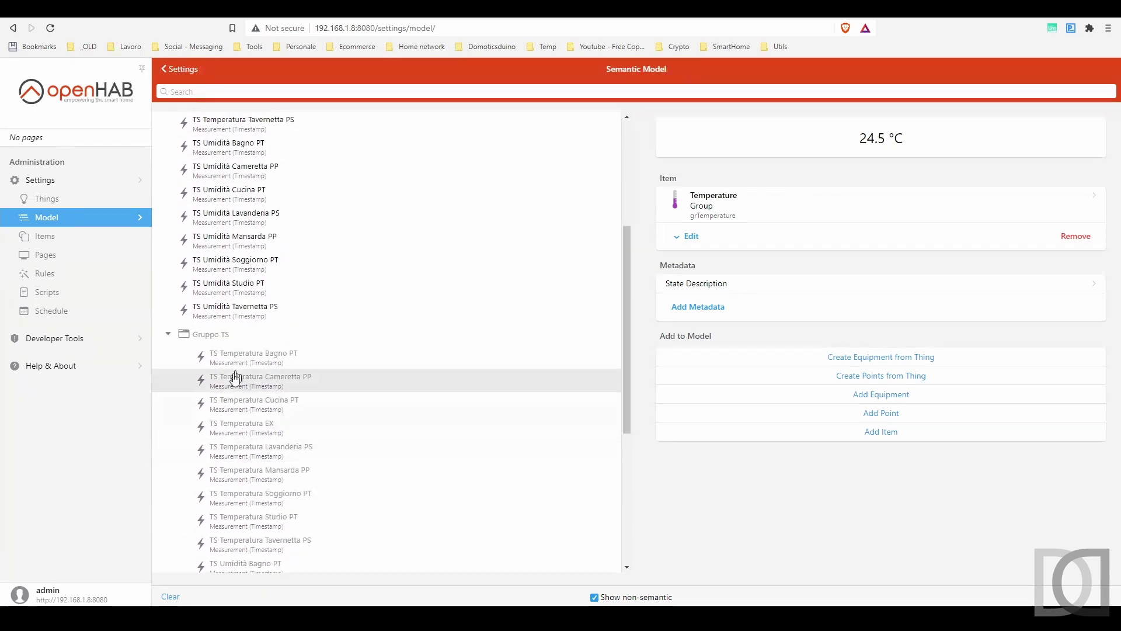
left_click(169, 337)
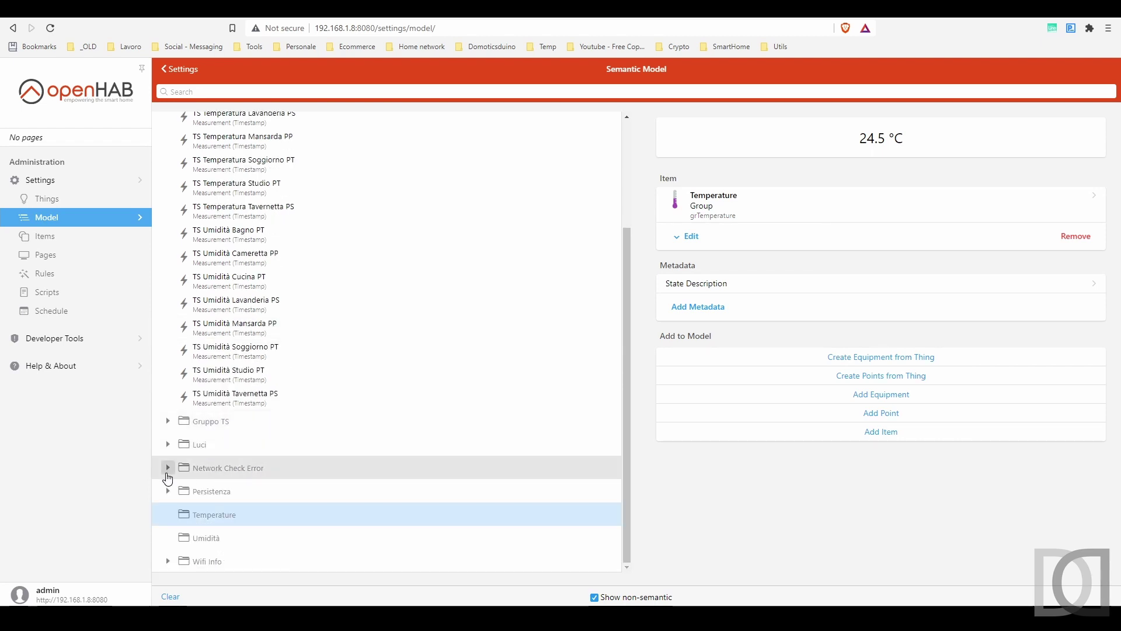
Step: Examine the device status items in the Network Check Error group and collapse it again
left_click(168, 477)
scroll(168, 476, "down", 2)
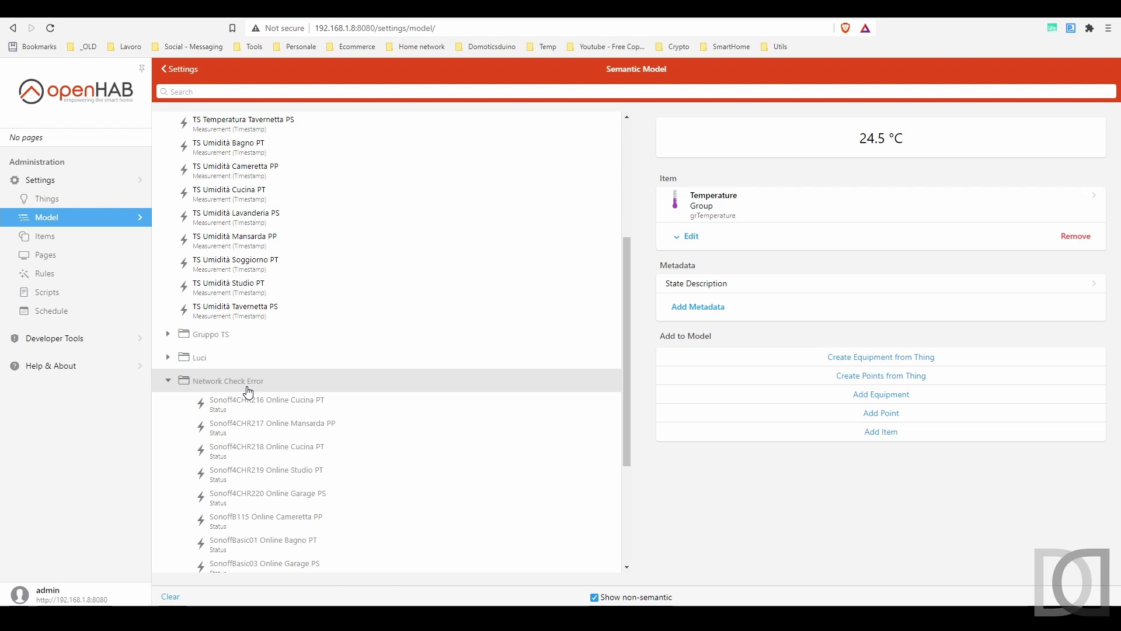
left_click(168, 384)
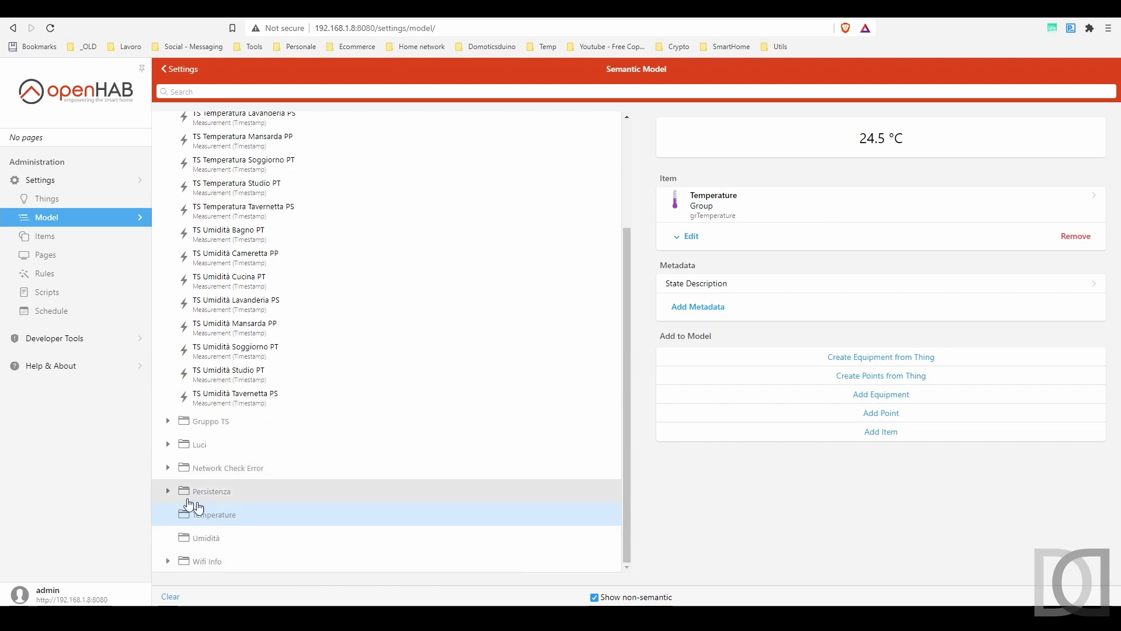
Step: Expand the Wifi Info group in the model tree and open its item details
left_click(168, 562)
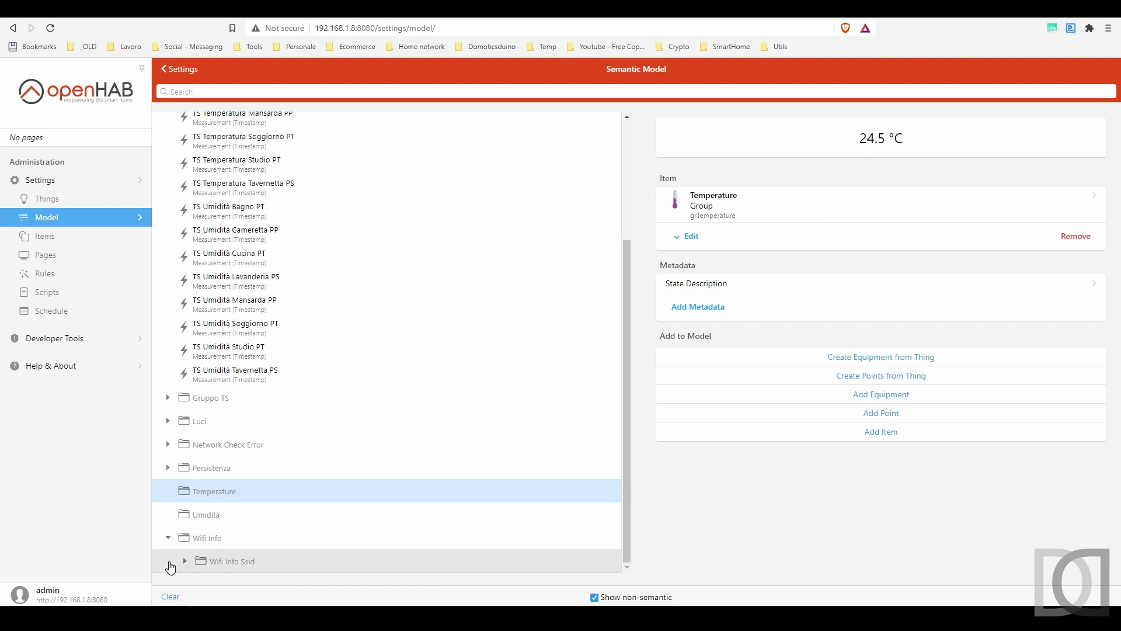
left_click(199, 542)
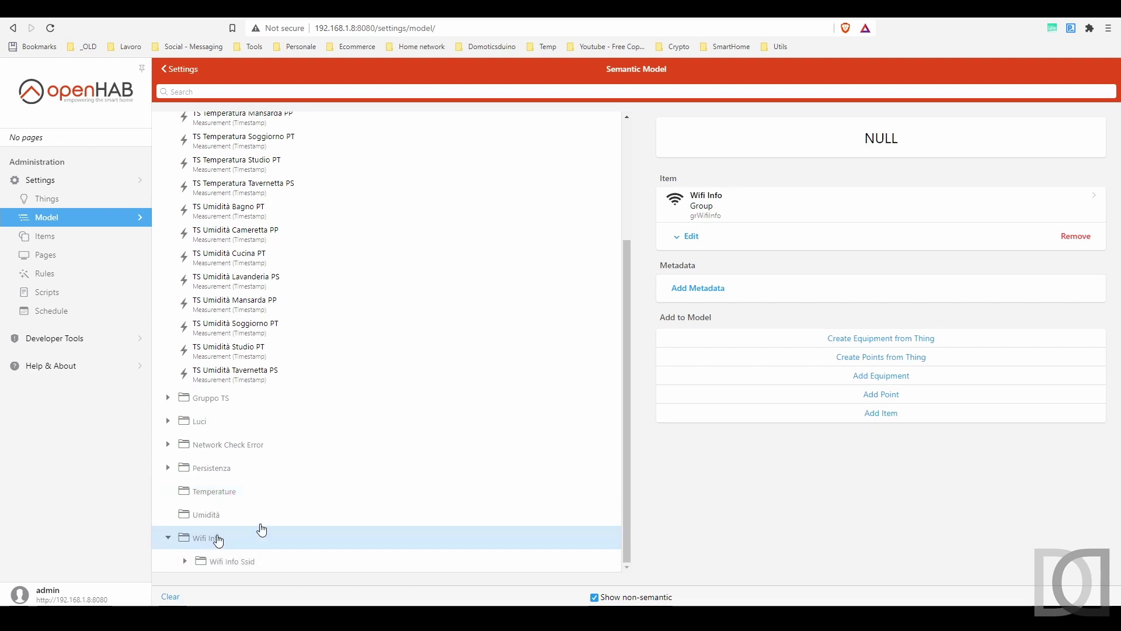
left_click(723, 211)
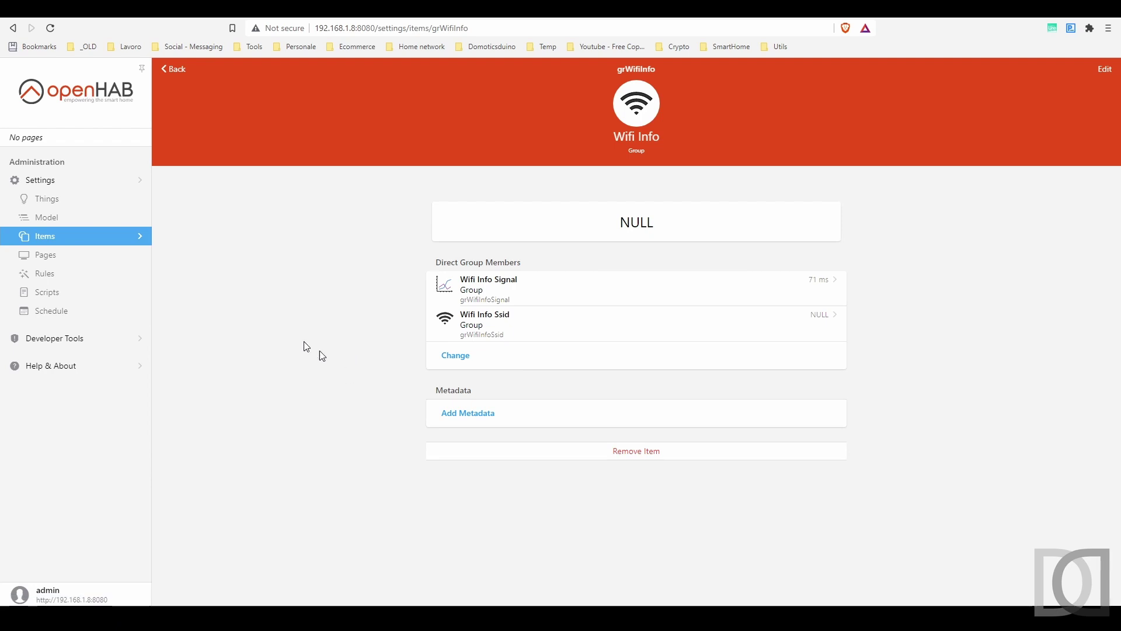
Step: Start a new item named grPadre with the label Padre, type Group and category house
left_click(57, 244)
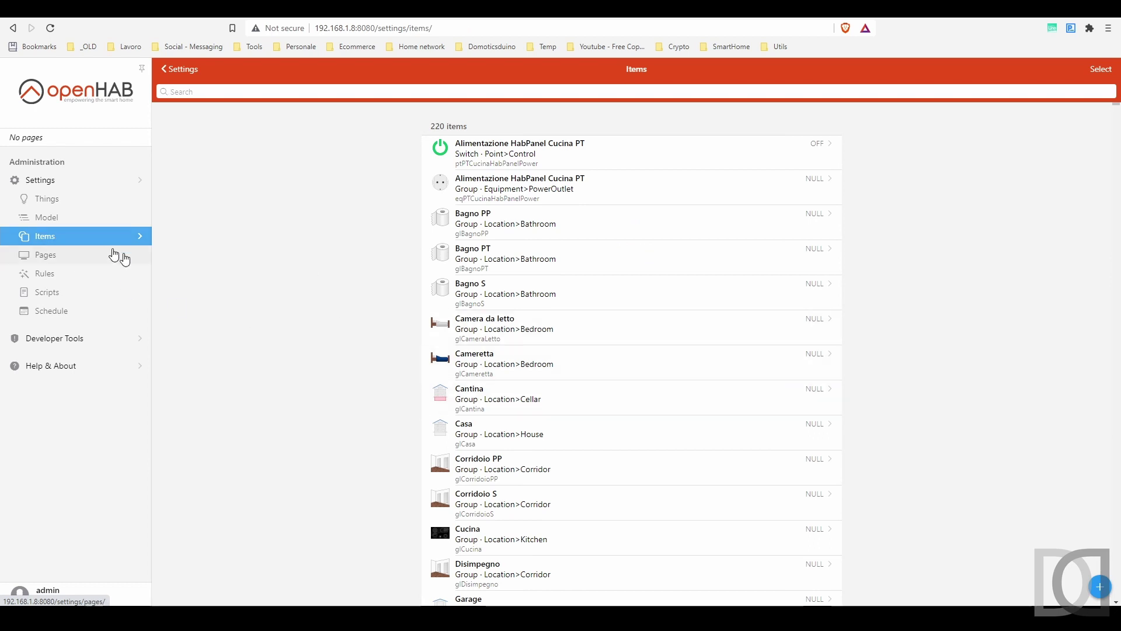
left_click(1102, 590)
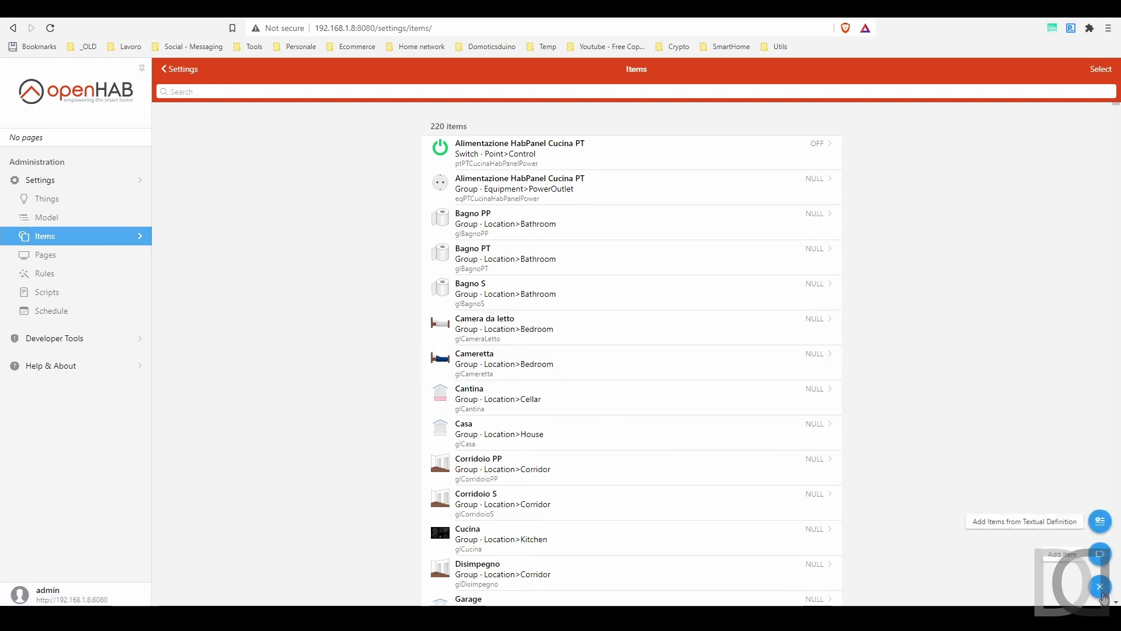
left_click(1100, 555)
double_click(590, 111)
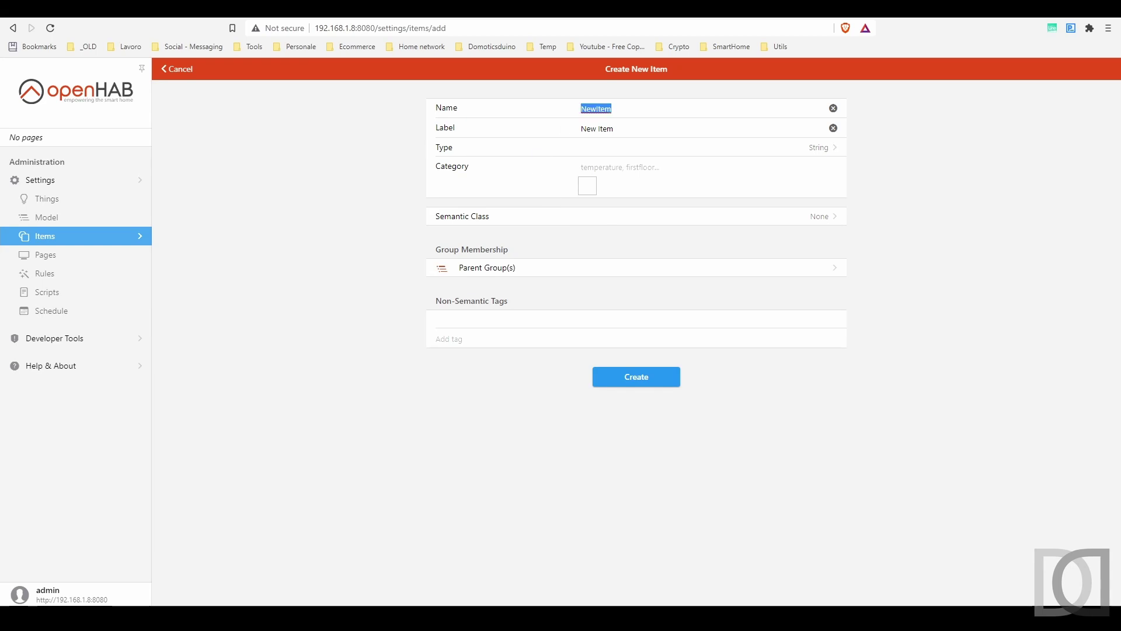
type("grPadre")
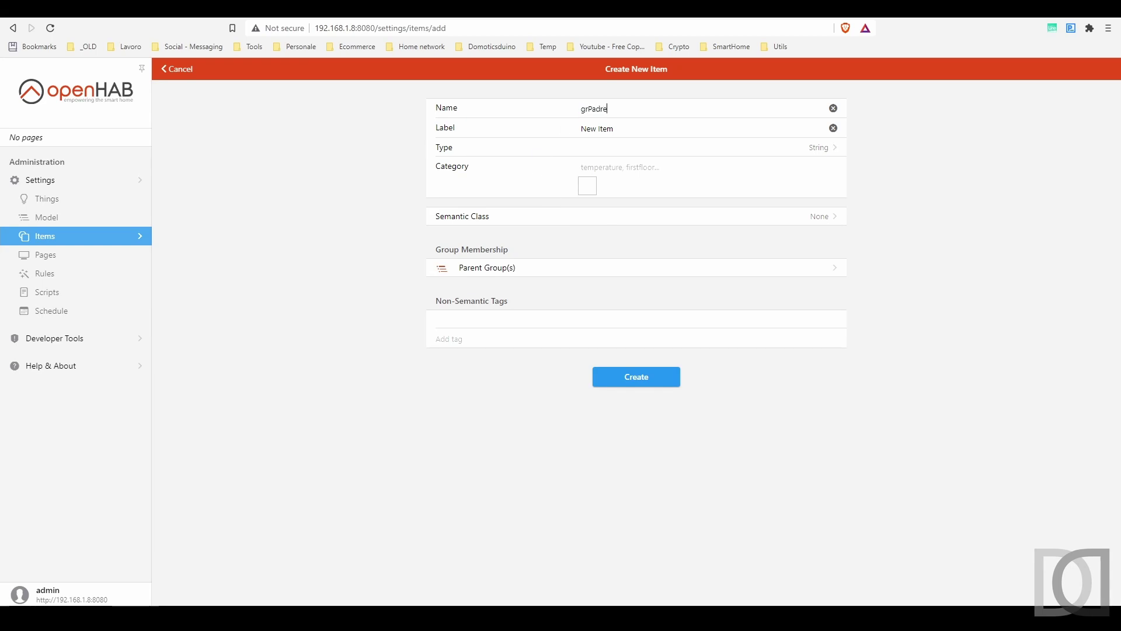
left_click(821, 151)
left_click(413, 450)
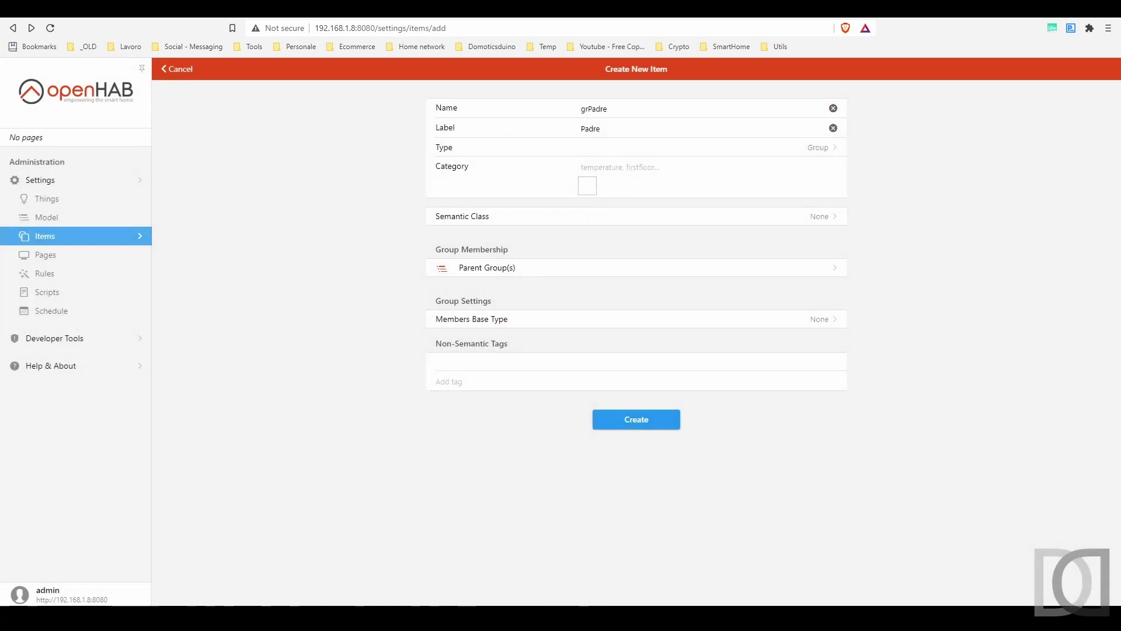
left_click(619, 167)
type("house")
left_click(595, 201)
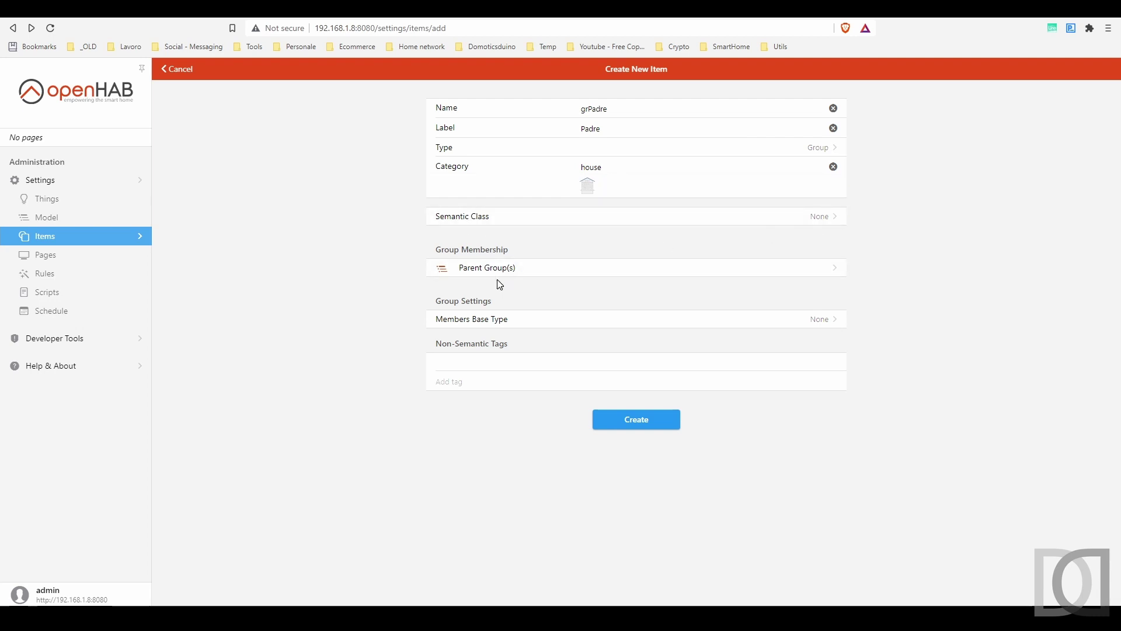
Step: Set the Padre group's members base type to Number and its aggregation function to MAX, and create the item
left_click(487, 327)
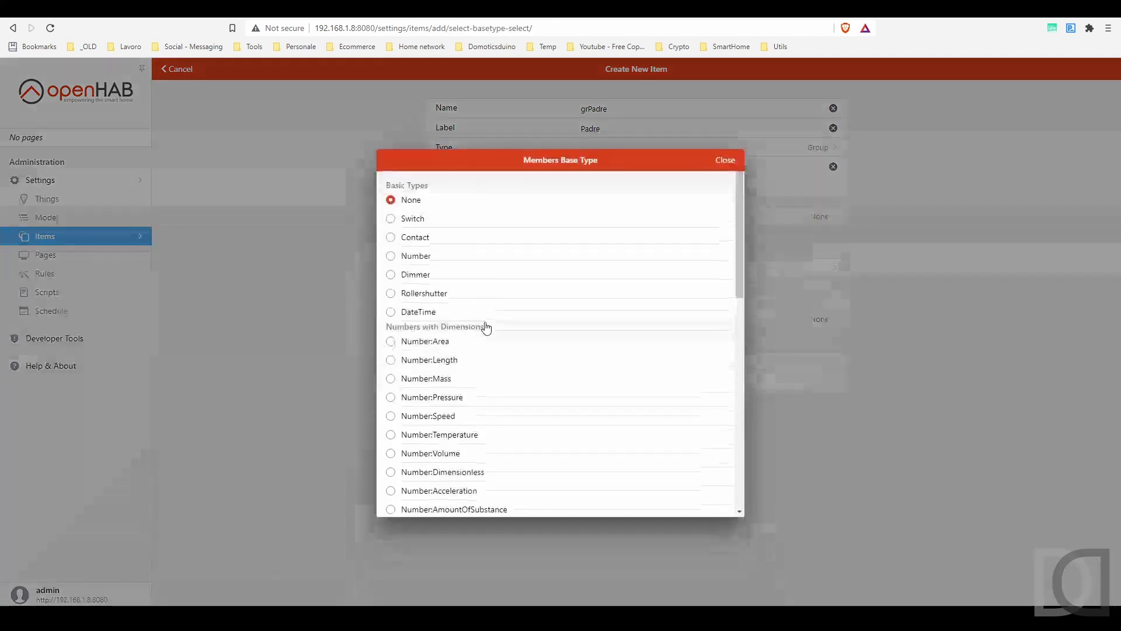
left_click(419, 260)
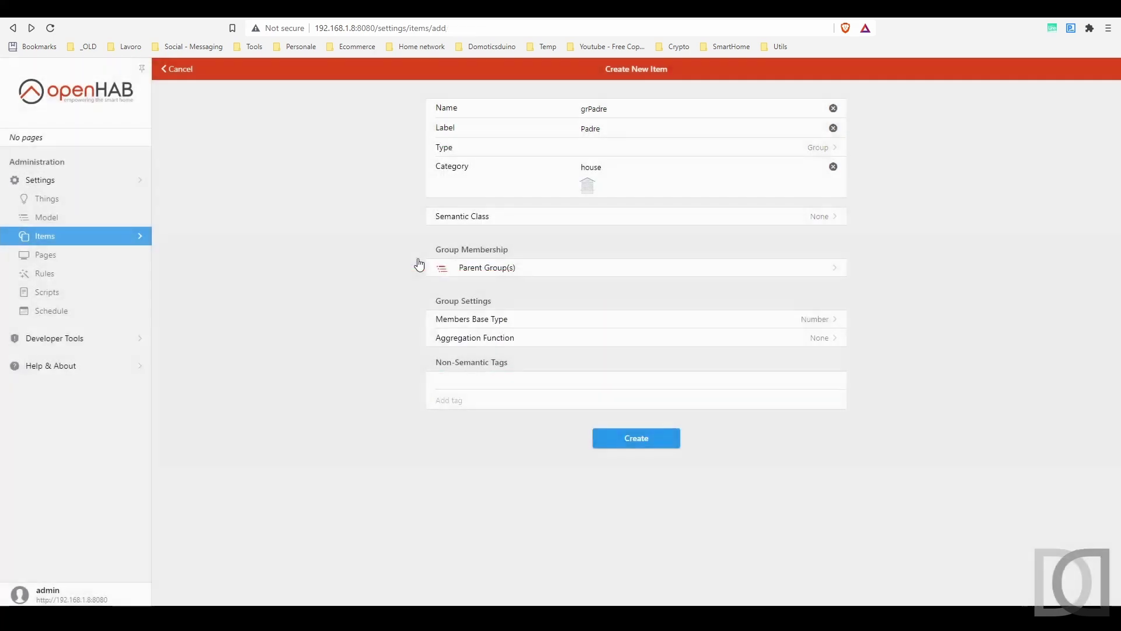
left_click(485, 342)
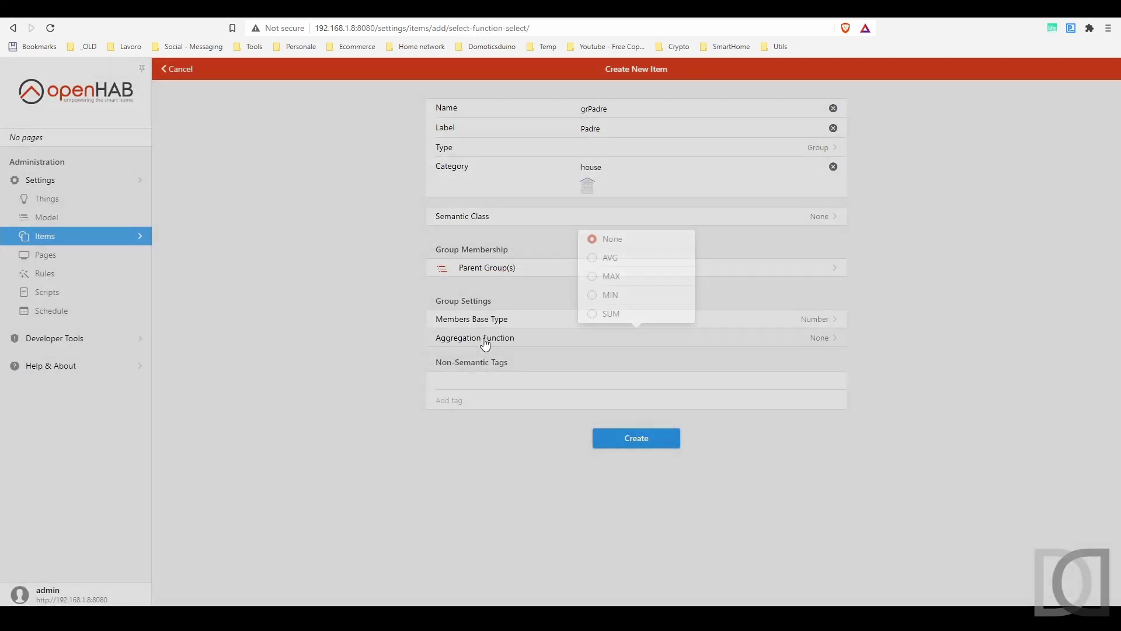
left_click(592, 278)
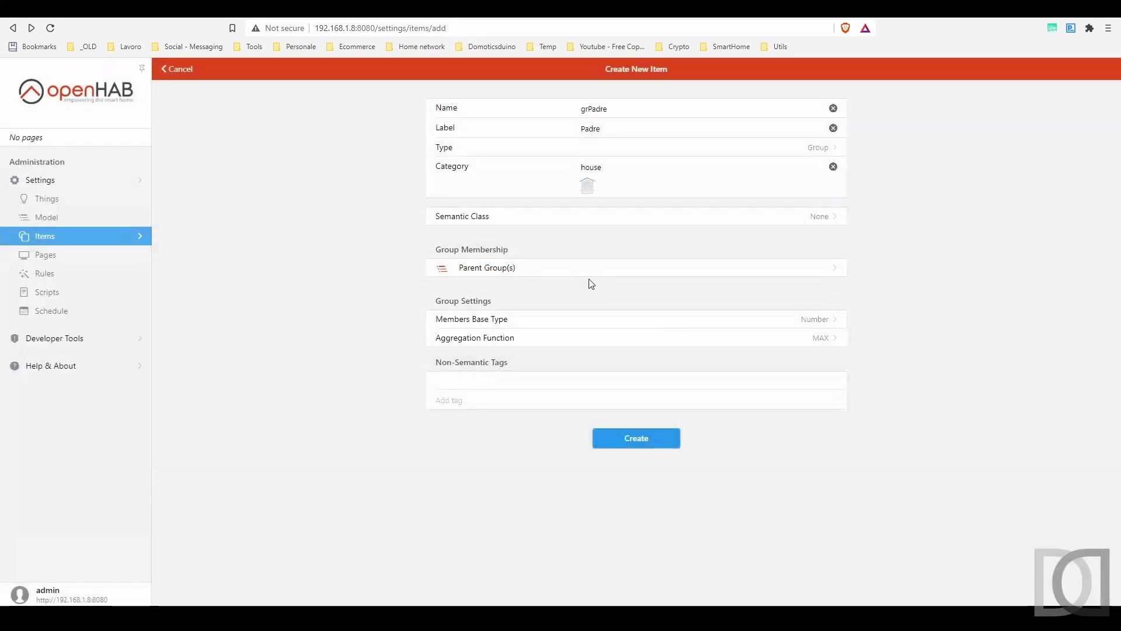
left_click(645, 448)
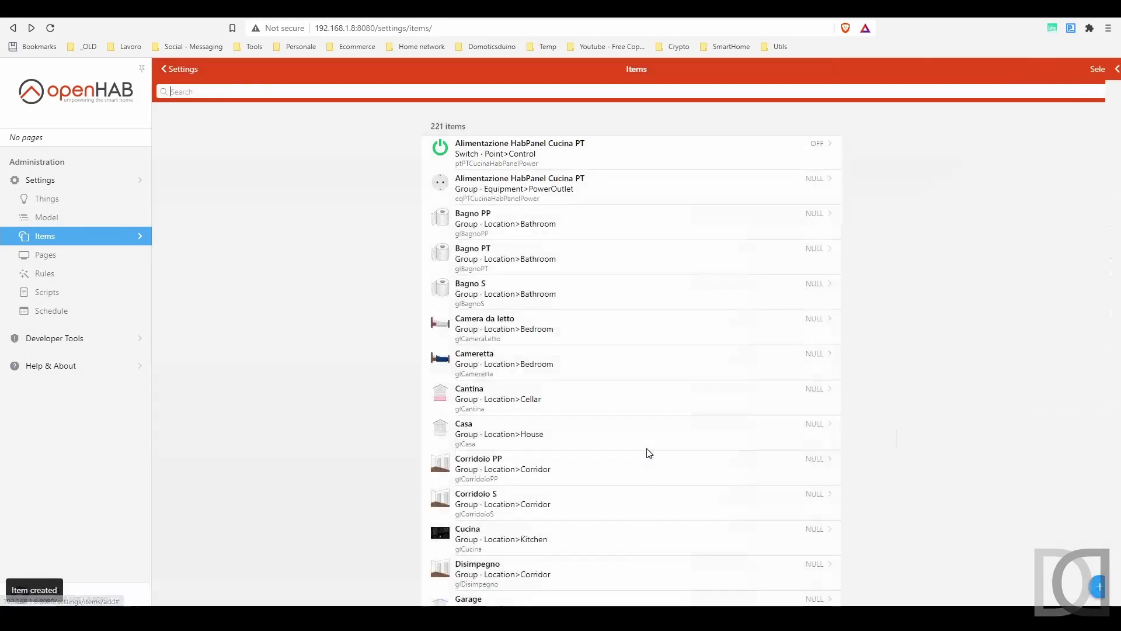
Step: Start a new item named itItem1 with the label Item 1, type Number and category temperature
left_click(1099, 587)
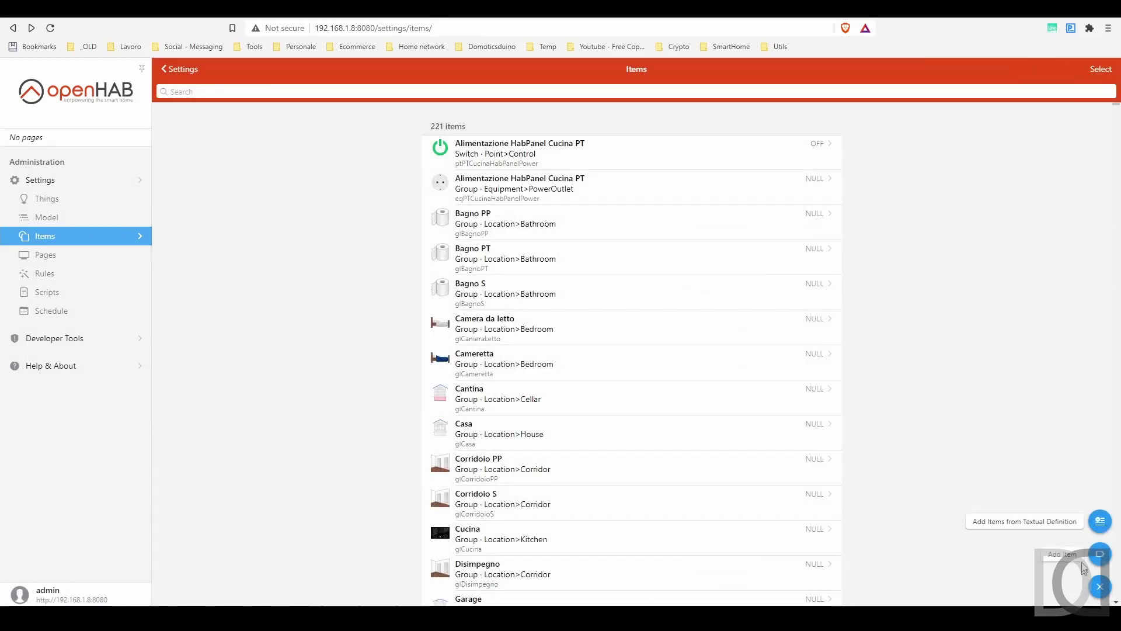
left_click(1101, 556)
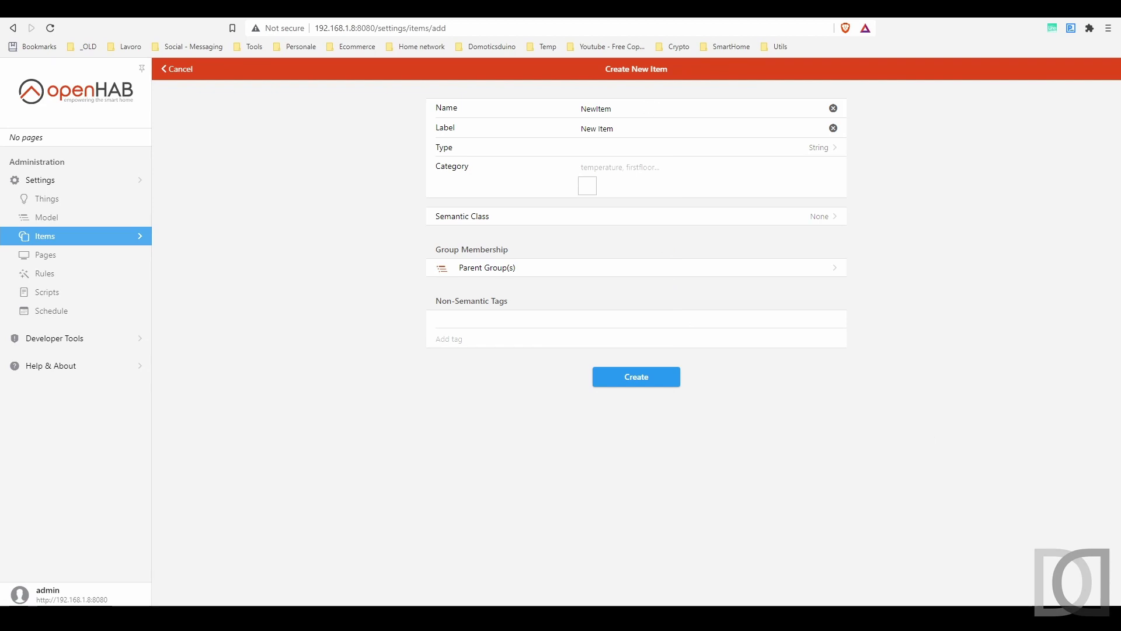
type("it")
key("Tab")
type("Ite")
left_click(814, 156)
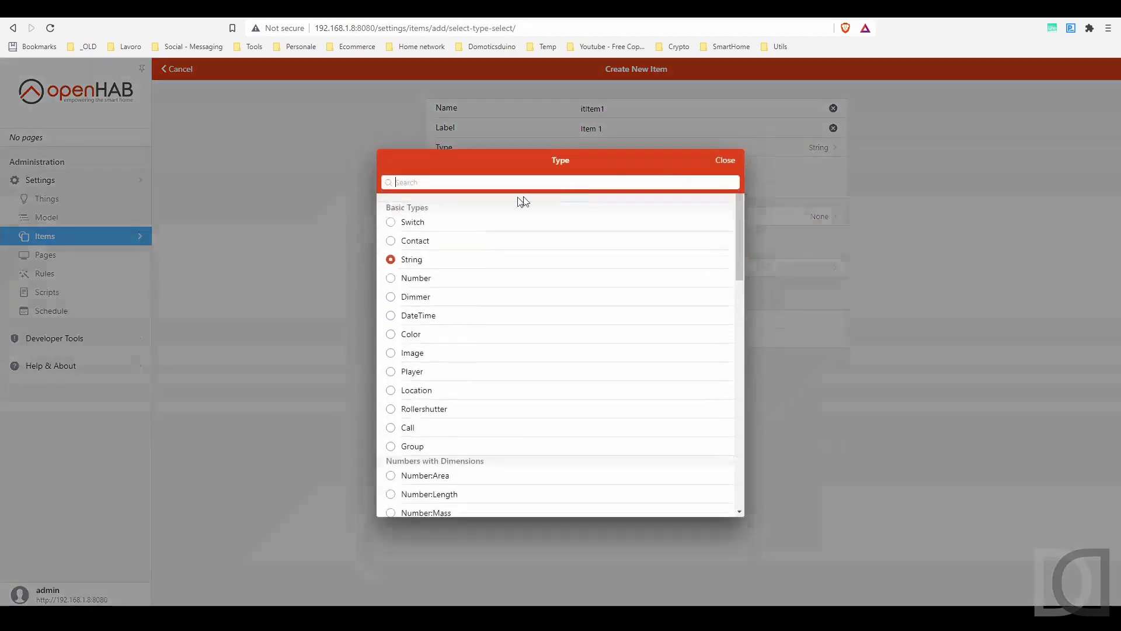
left_click(401, 280)
left_click(623, 175)
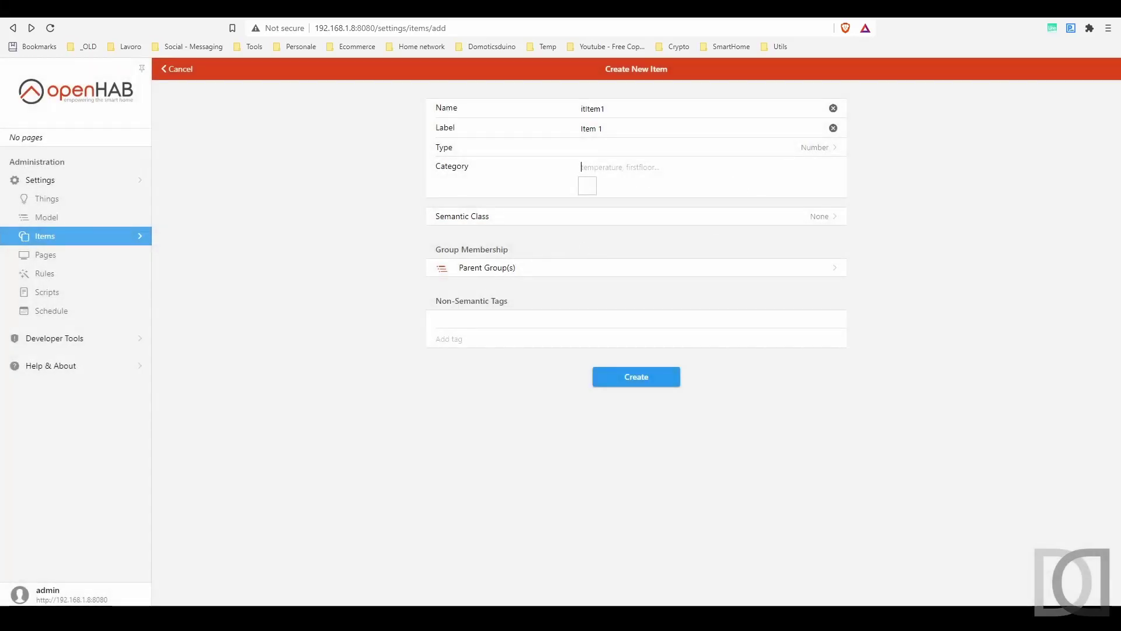
type("tempera")
left_click(613, 185)
Step: Assign Item 1 to the parent group Padre (grPadre) and create the item
left_click(490, 270)
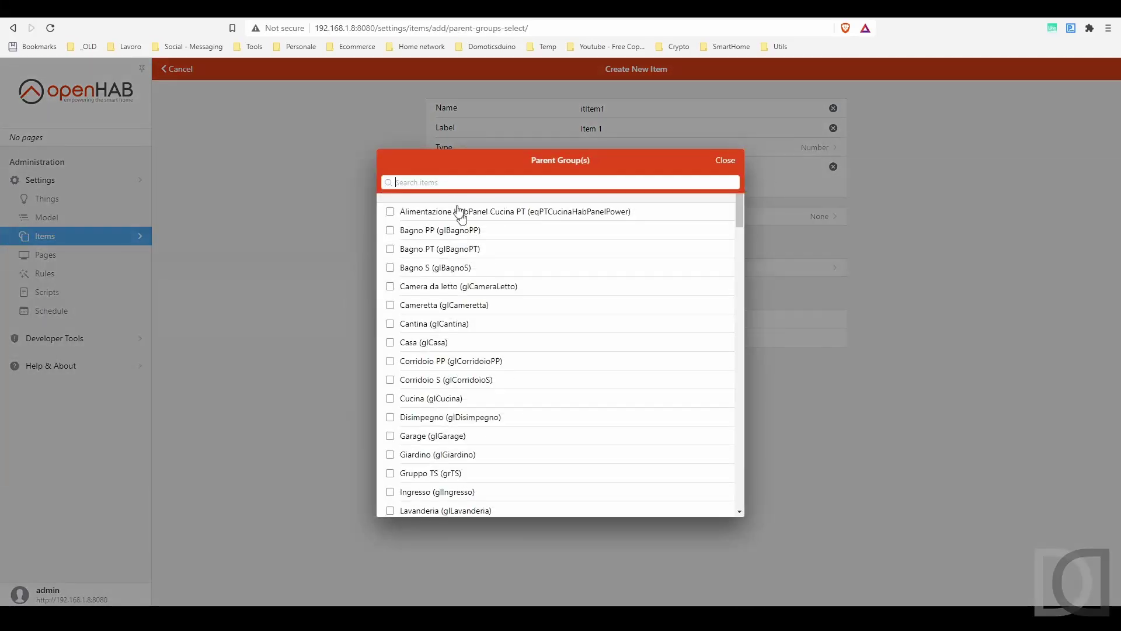
type("grPad")
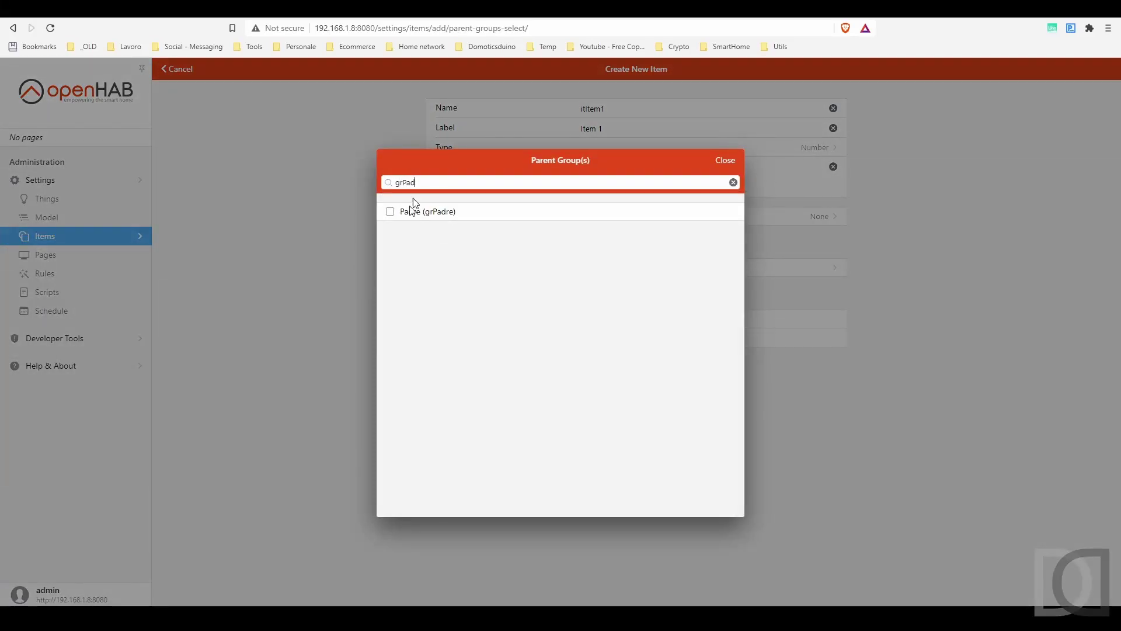
left_click(409, 216)
left_click(726, 160)
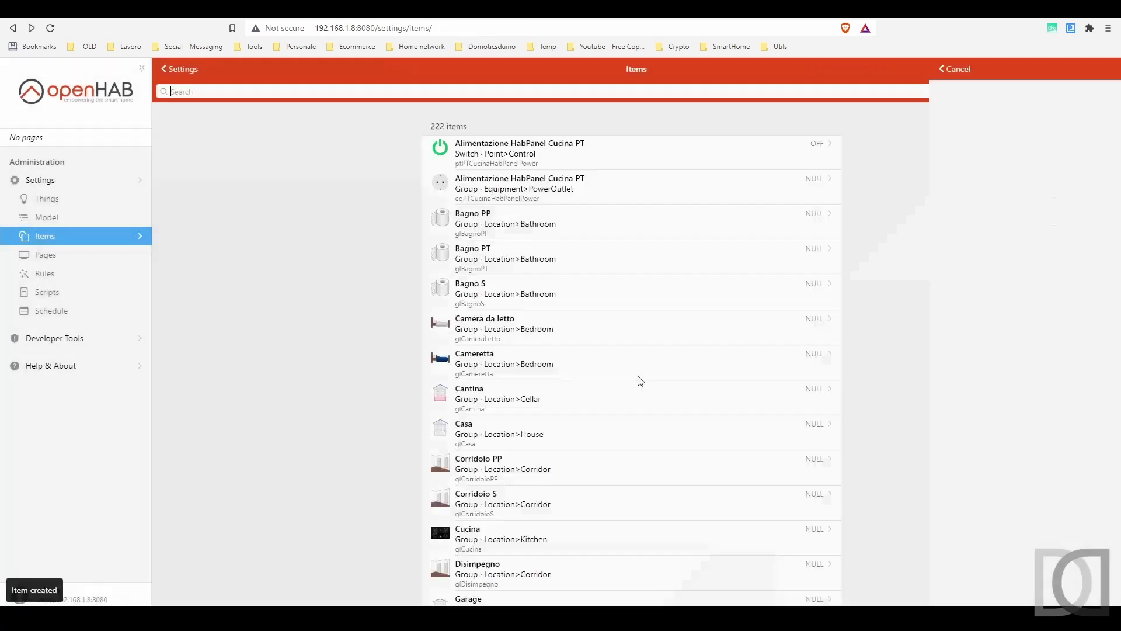
Step: Start a new item named itItem2 with the label Item 2 and category temperature, keeping the default type String
left_click(1098, 555)
left_click(1098, 555)
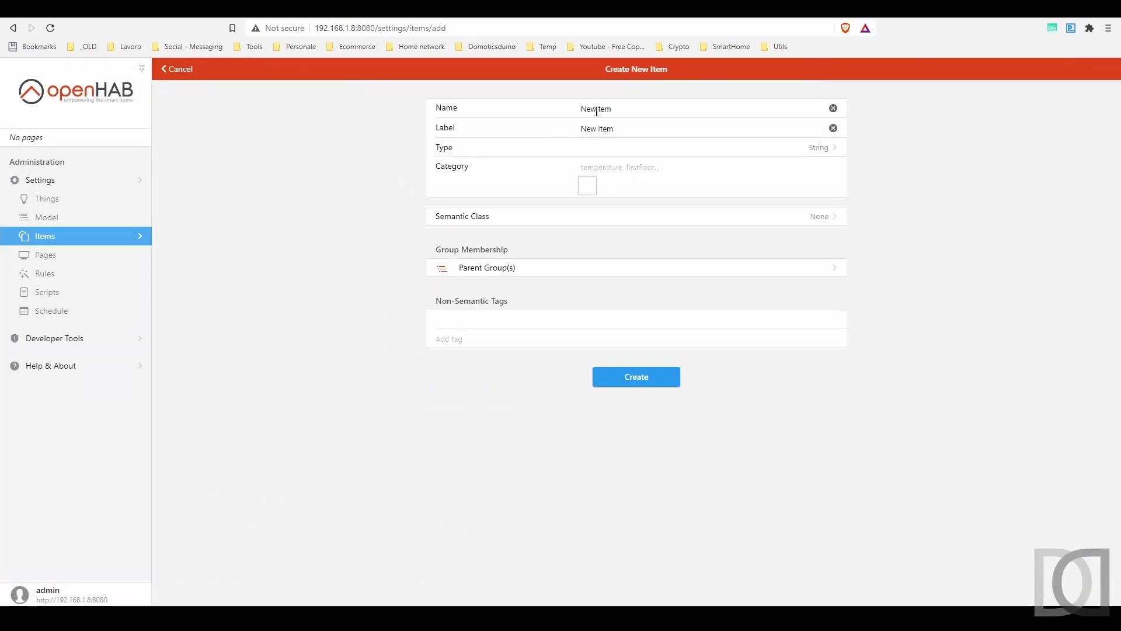
double_click(575, 117)
key("Tab")
type("Item 2")
key("Tab")
type("tempe")
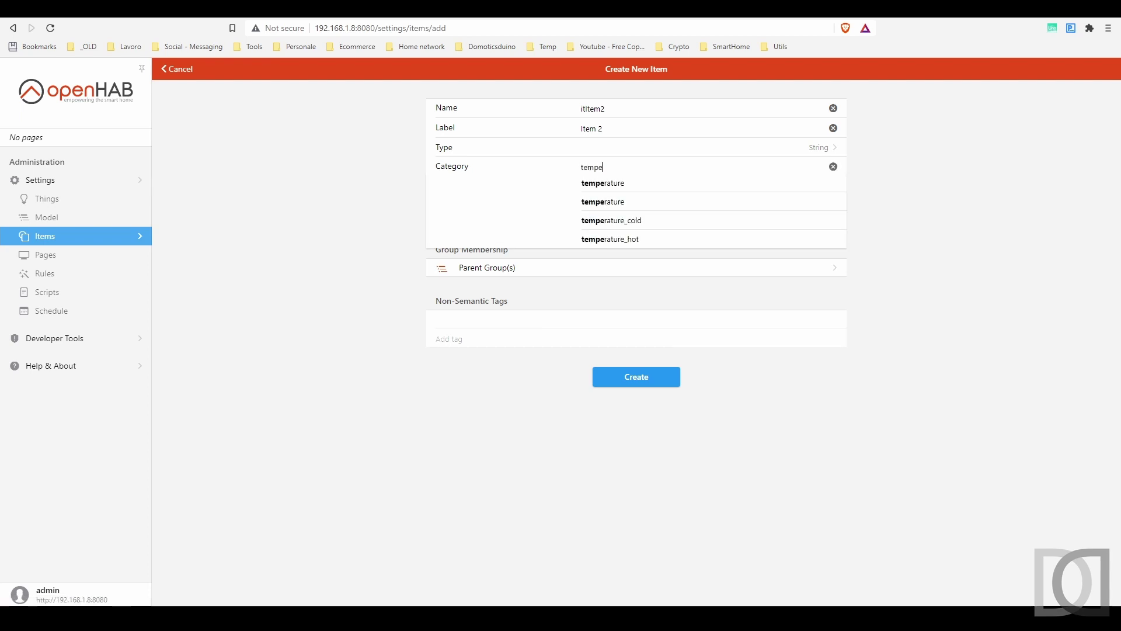
left_click(596, 183)
Step: Assign Item 2 to the parent group Padre (grPadre) and create the item
left_click(504, 266)
type("glPadre")
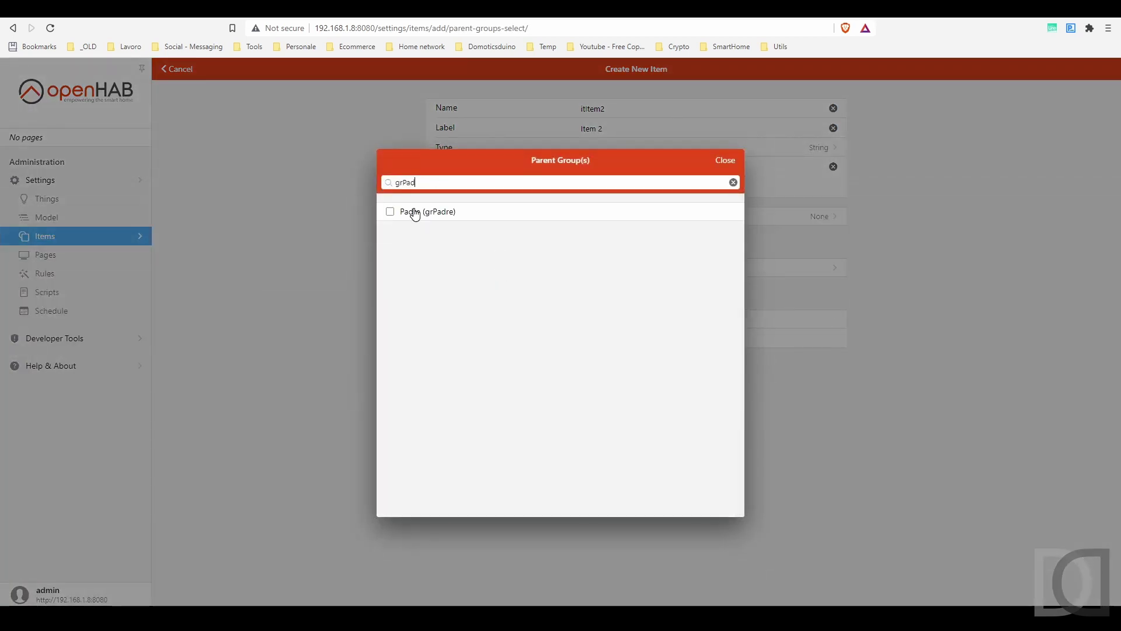
left_click(412, 213)
left_click(726, 160)
key("ctrl+s")
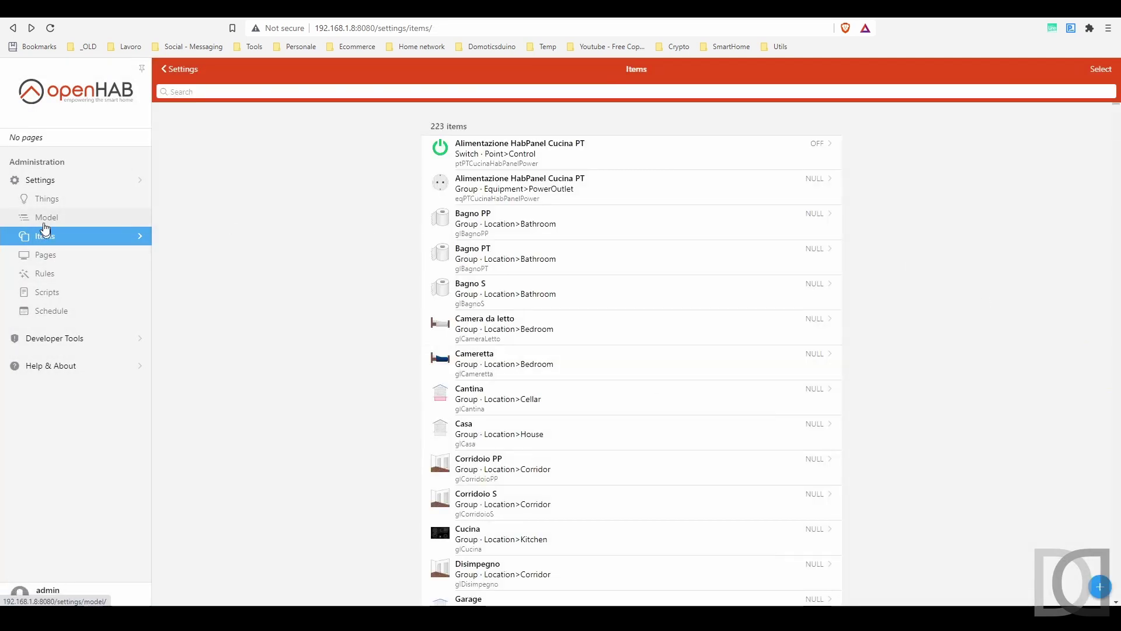
Step: Show non-semantic items in the semantic model, expand the Padre group to check Item 1, and open Padre's item page
left_click(44, 219)
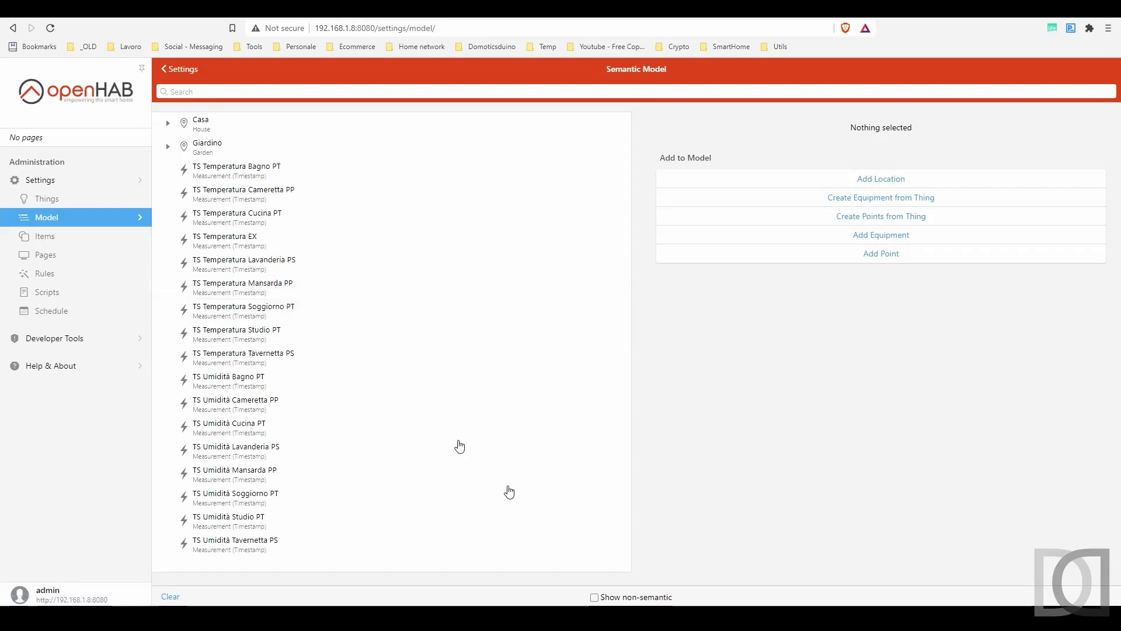
left_click(619, 597)
scroll(318, 464, "down", 3)
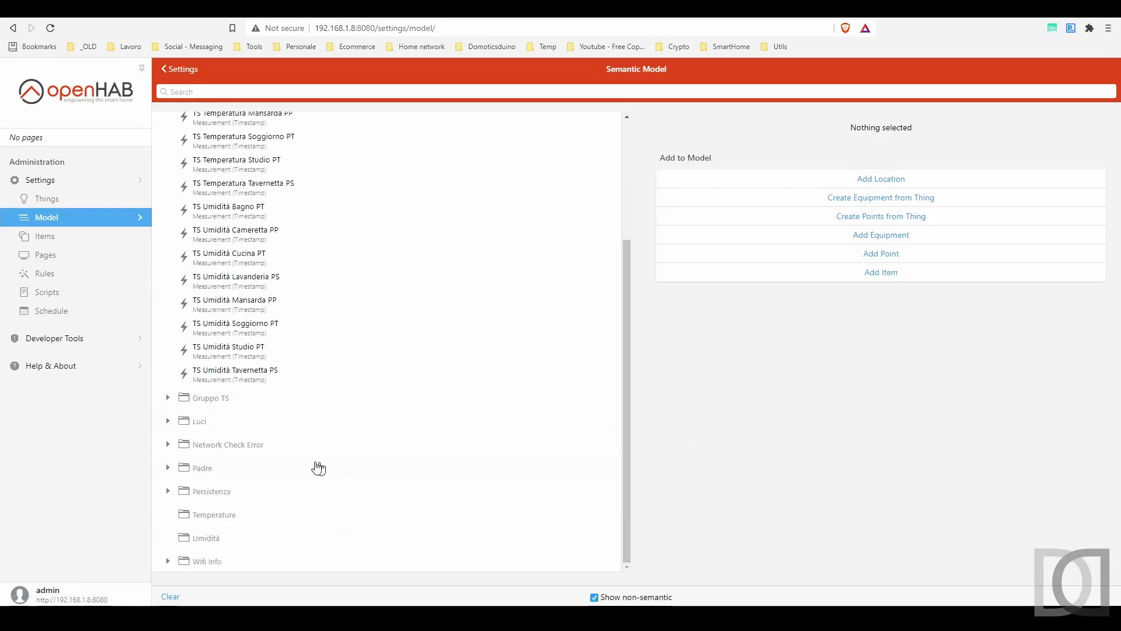
left_click(169, 468)
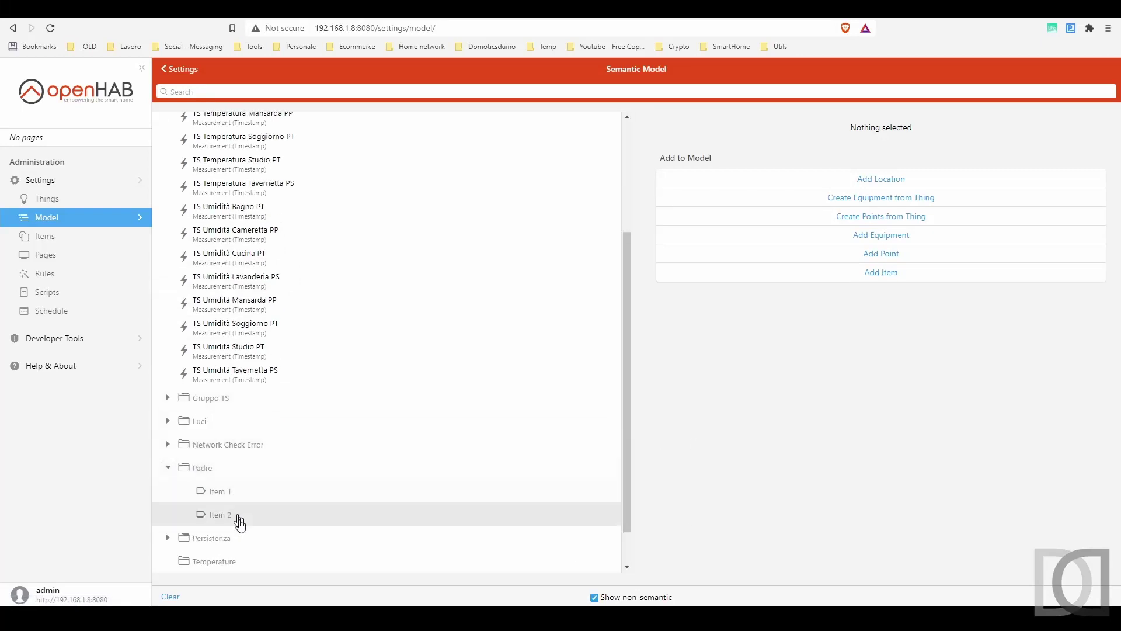
left_click(221, 491)
left_click(204, 468)
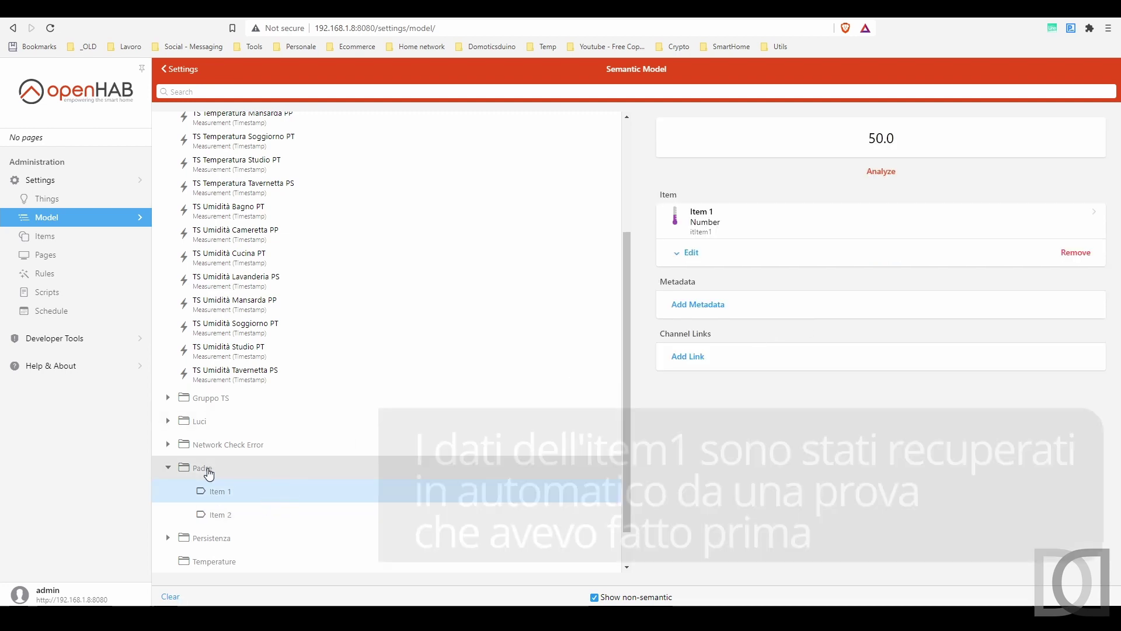
left_click(701, 204)
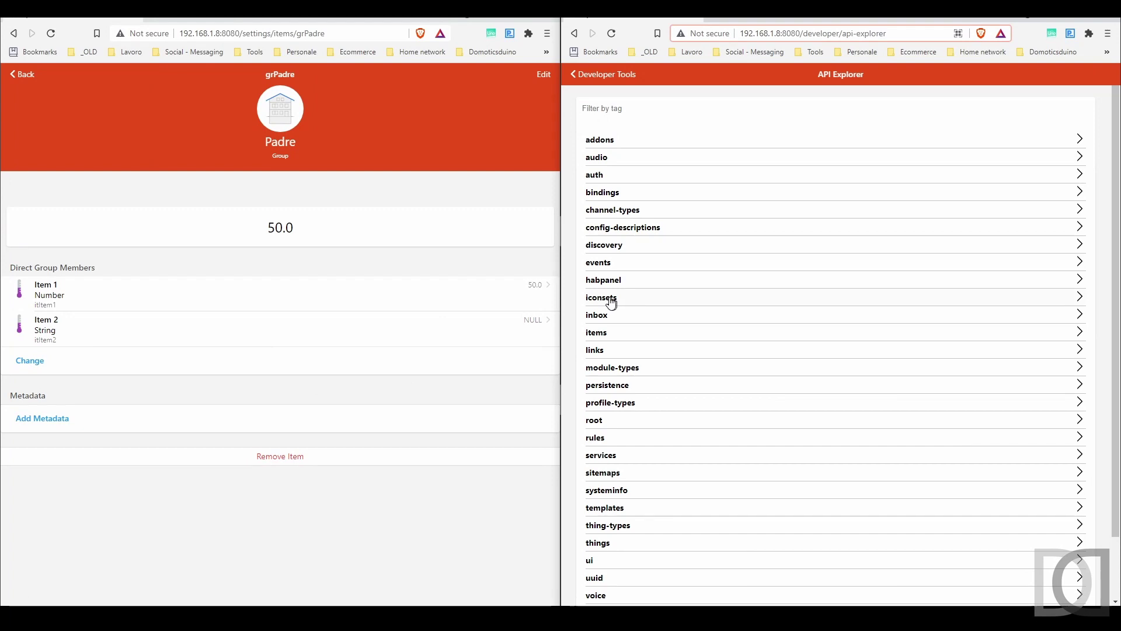
Step: In the API Explorer, open the items request PUT /items/{itemname}/state and enable it for trying out
left_click(596, 333)
scroll(598, 336, "down", 3)
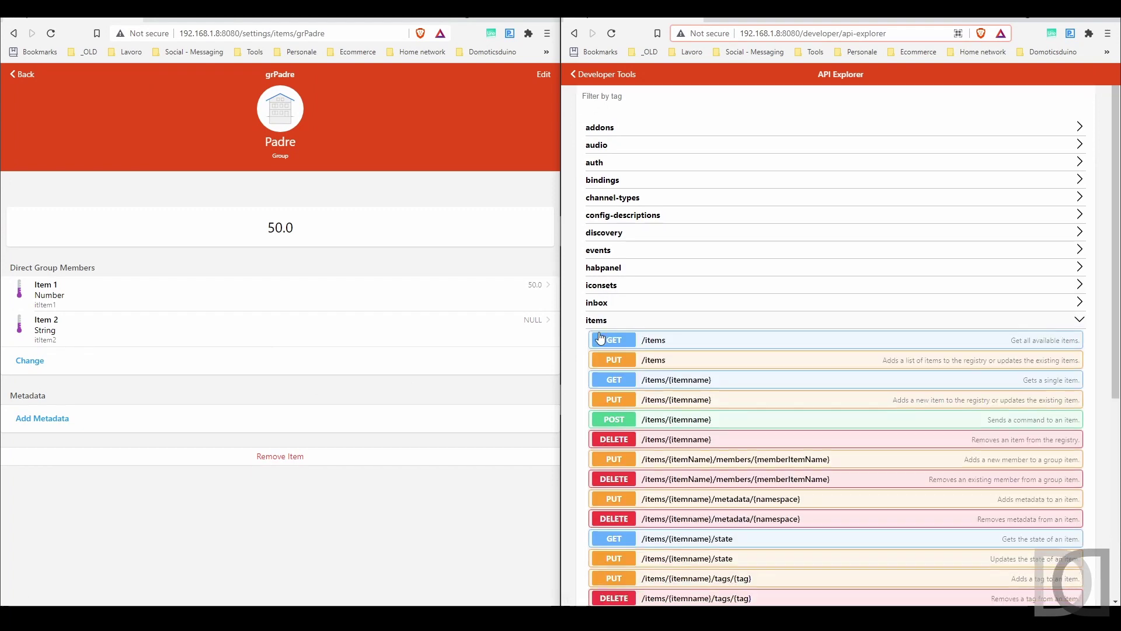
left_click(688, 400)
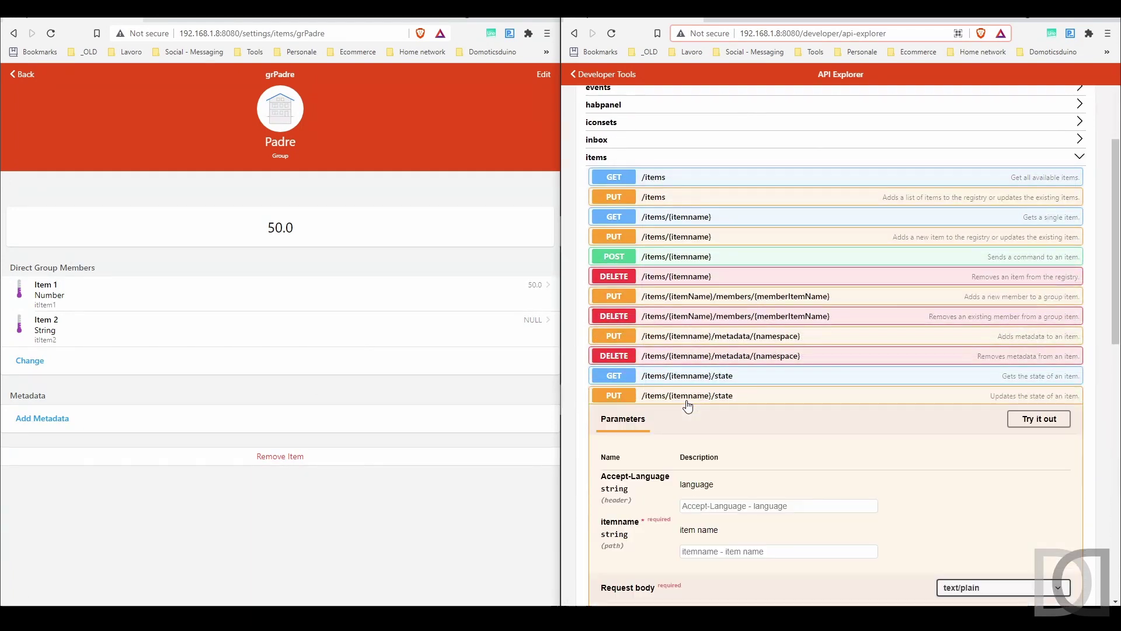
scroll(682, 401, "down", 2)
left_click(1058, 303)
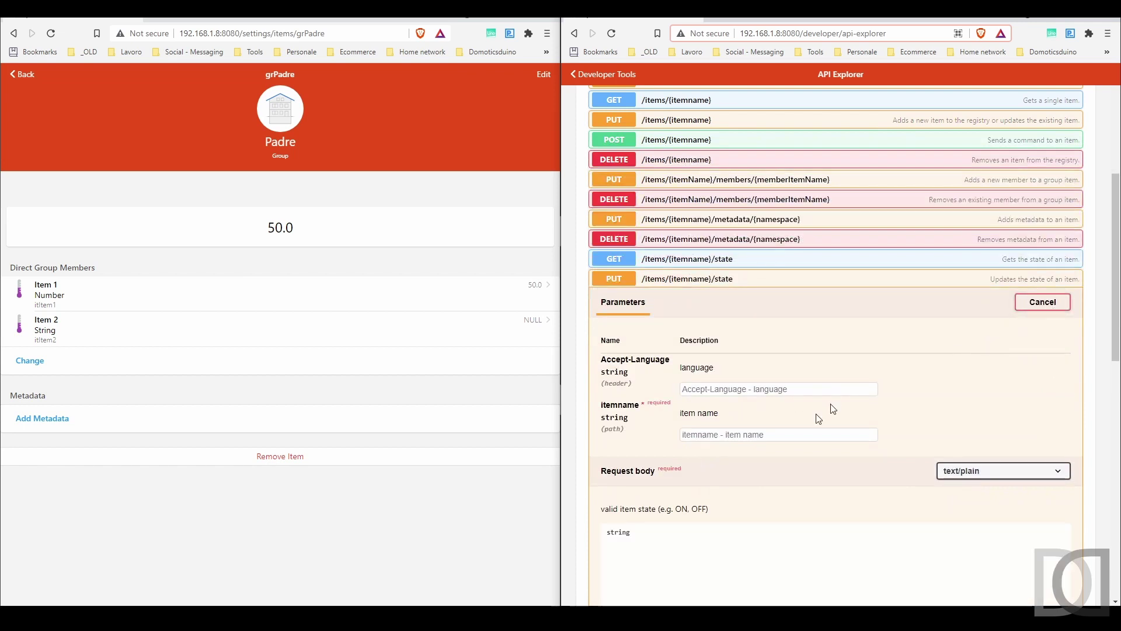
Step: Set the state of itItem2 to 70 by executing the state update request
left_click(820, 435)
type("itItem2")
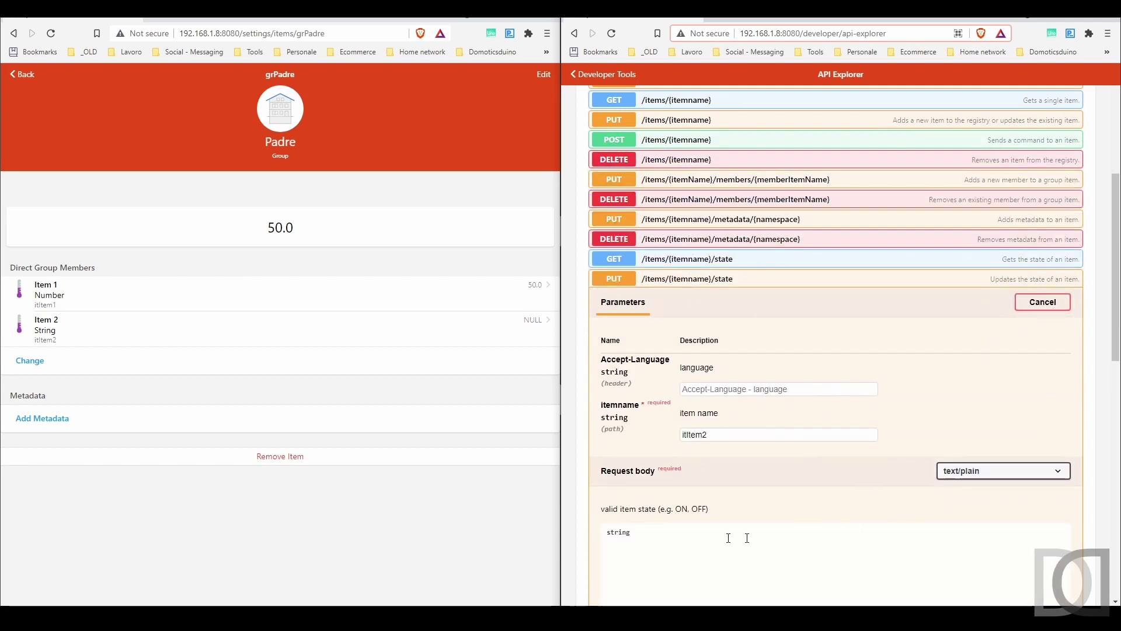
left_click_drag(728, 537, 544, 527)
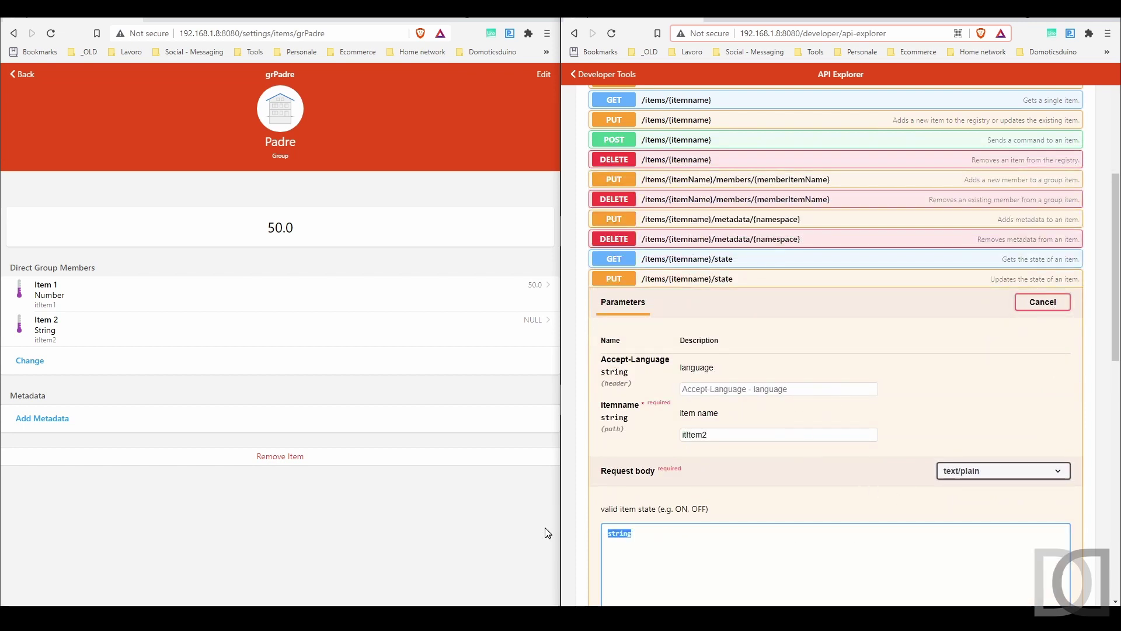
type("70")
scroll(858, 412, "down", 5)
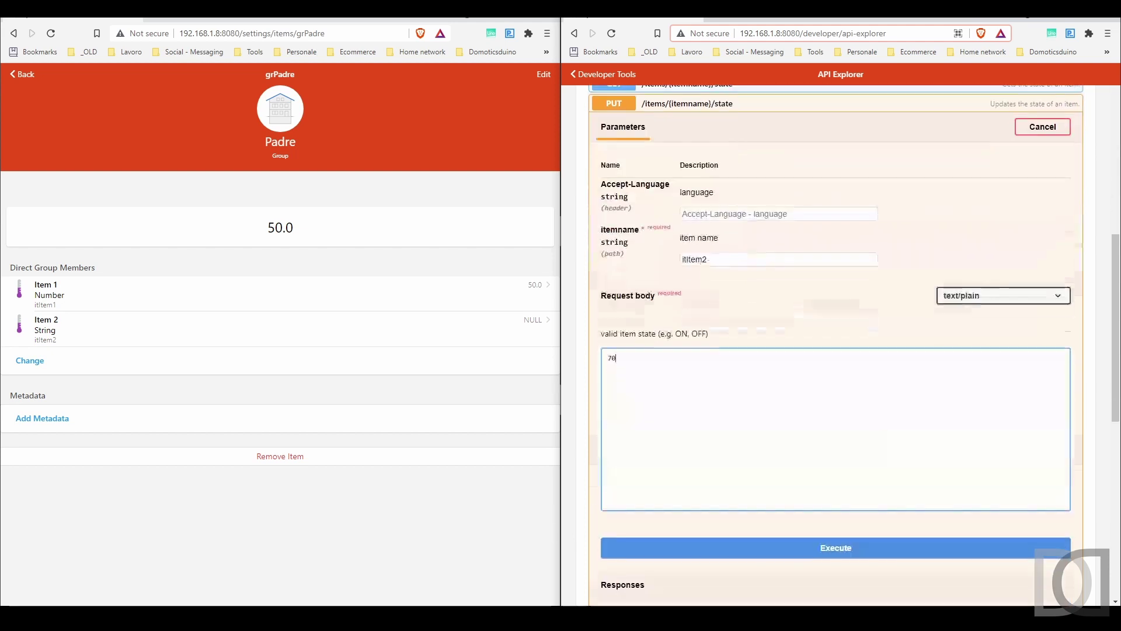
left_click(822, 443)
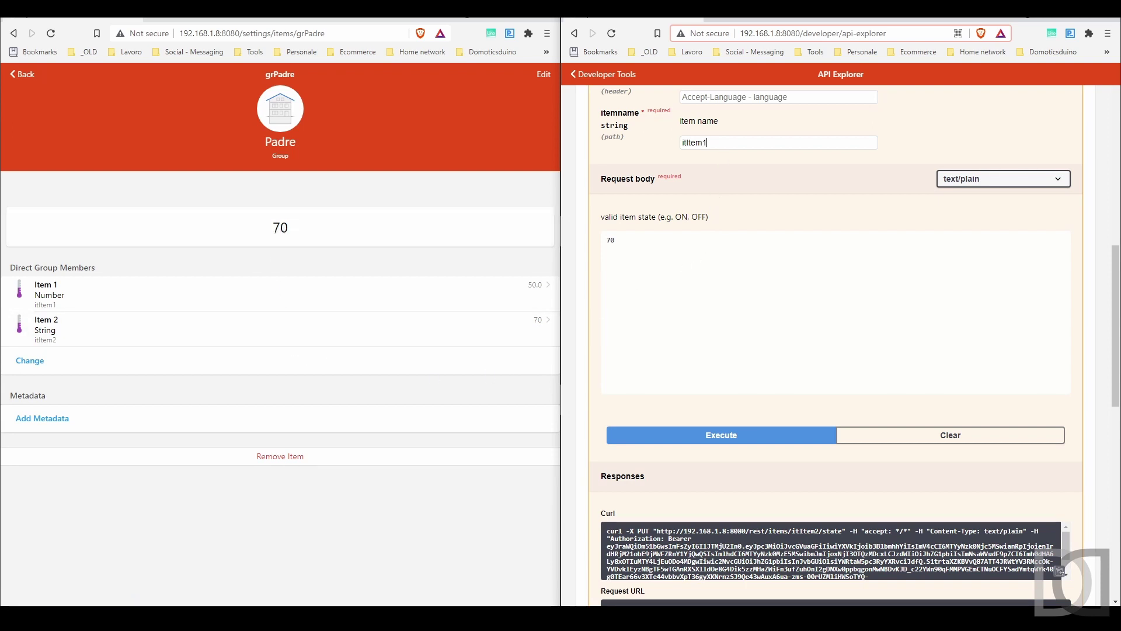
Step: Set the state of itItem1 to 75 by executing the state update request
left_click(616, 242)
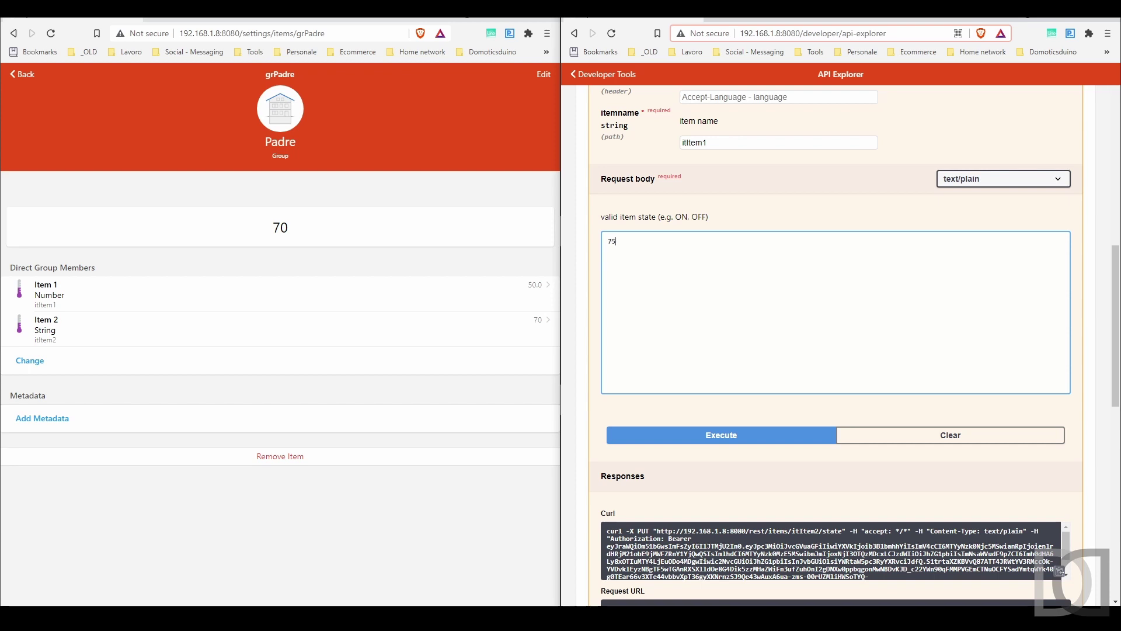
left_click(719, 438)
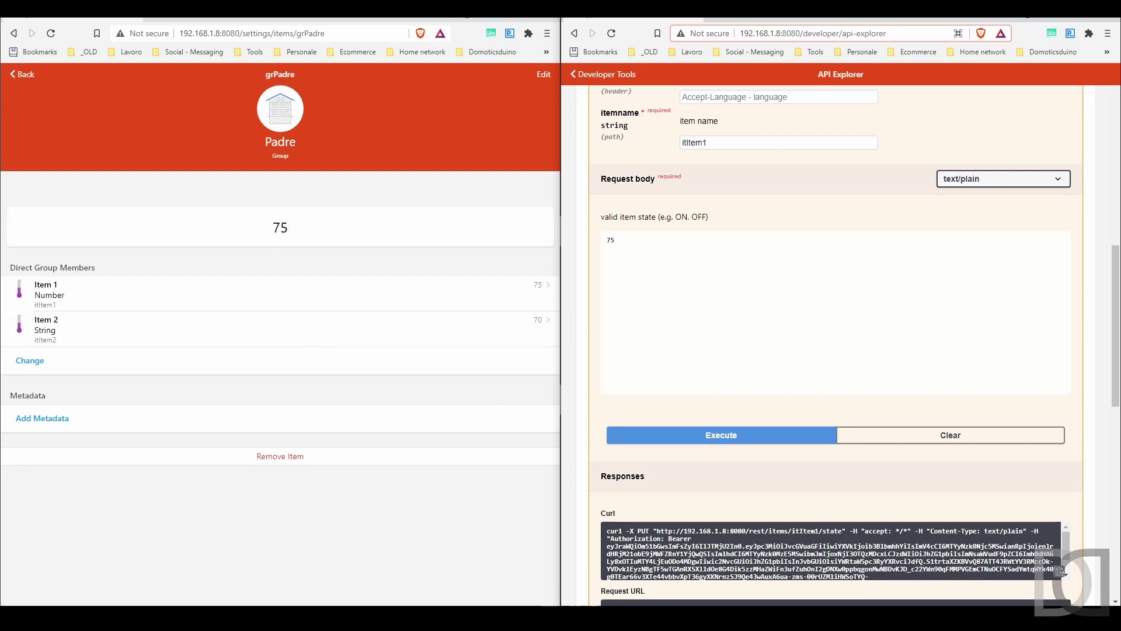
Step: Switch the state update request to itItem2 and execute it with the value 72
left_click(616, 241)
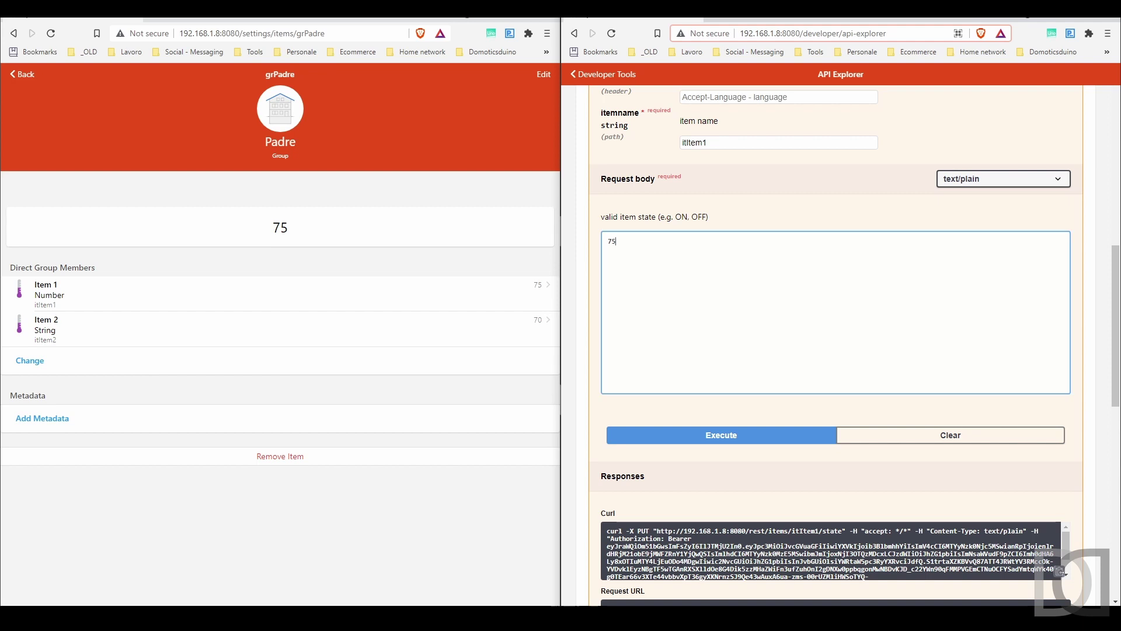
left_click(731, 142)
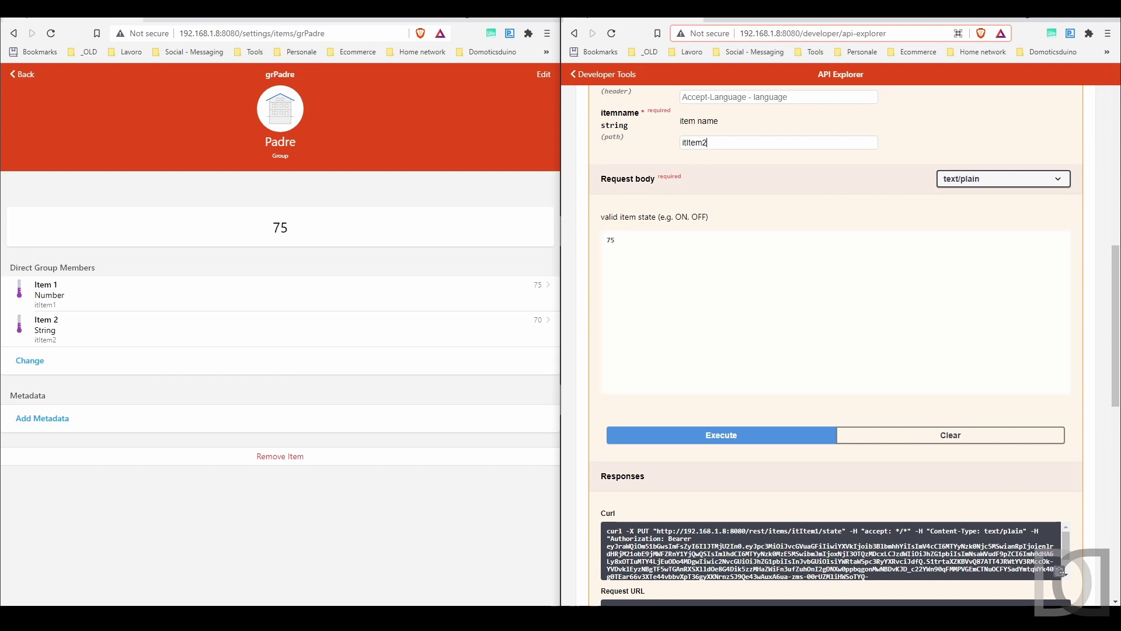
left_click(651, 238)
key("ctrl+a")
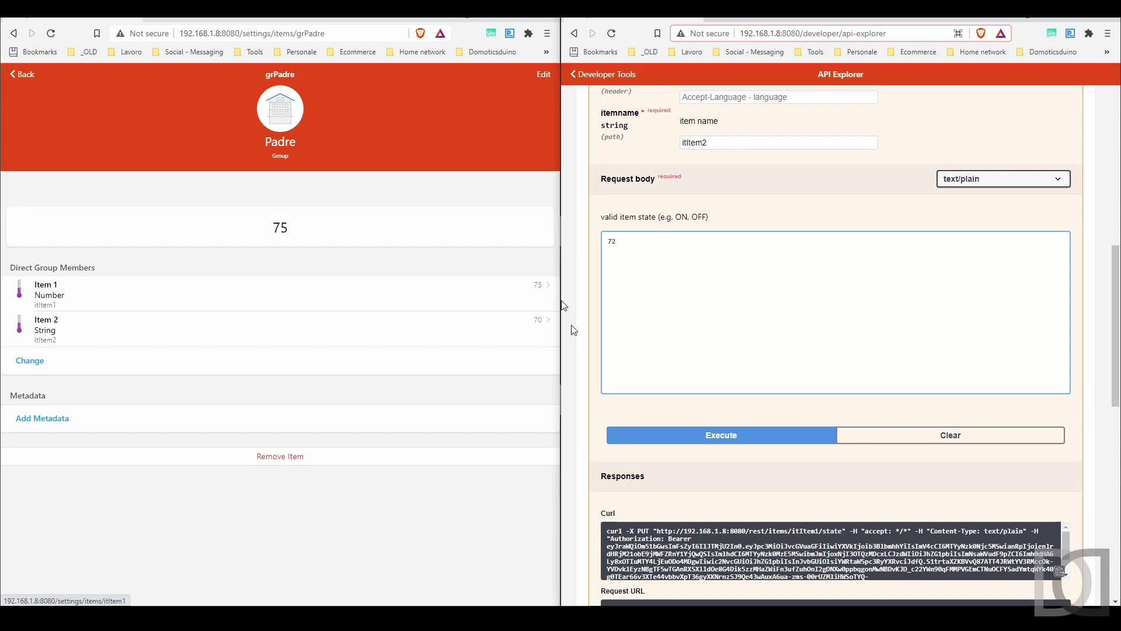
left_click(720, 439)
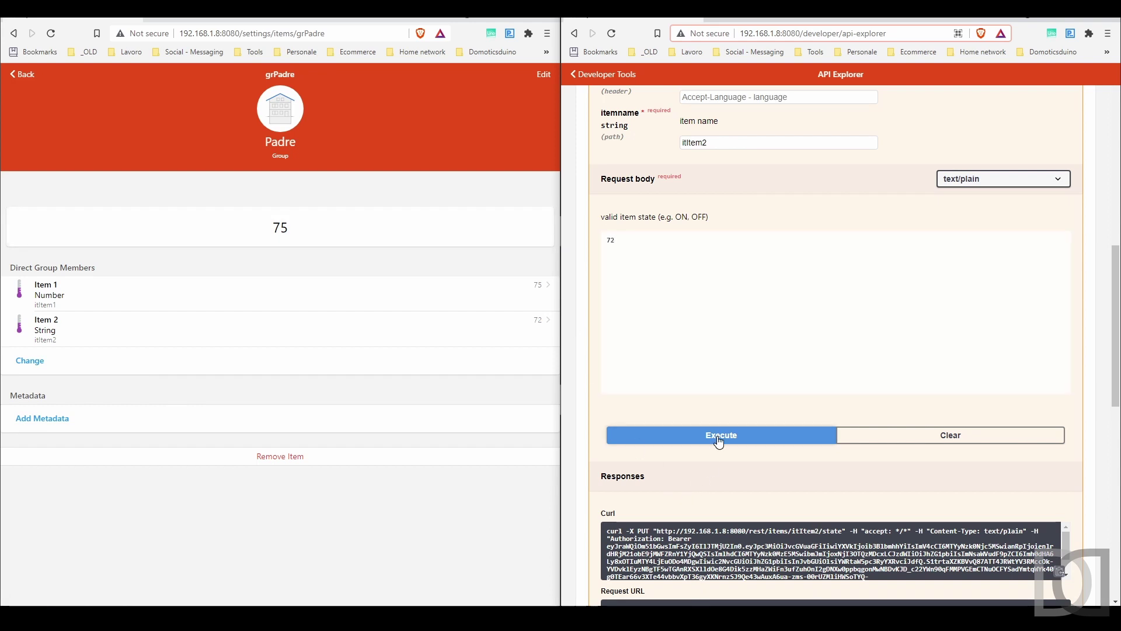